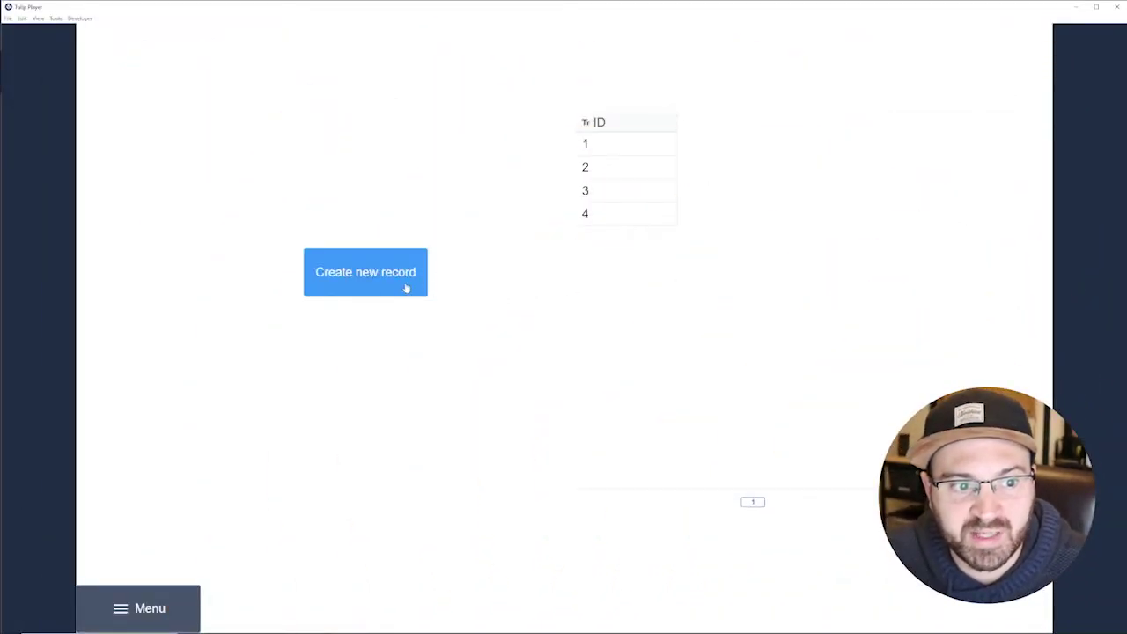
- Create several new records in the running app to demonstrate automatic ID numbering
{"action": "left_click", "coordinate": [405, 287]}
{"action": "left_click", "coordinate": [405, 287]}
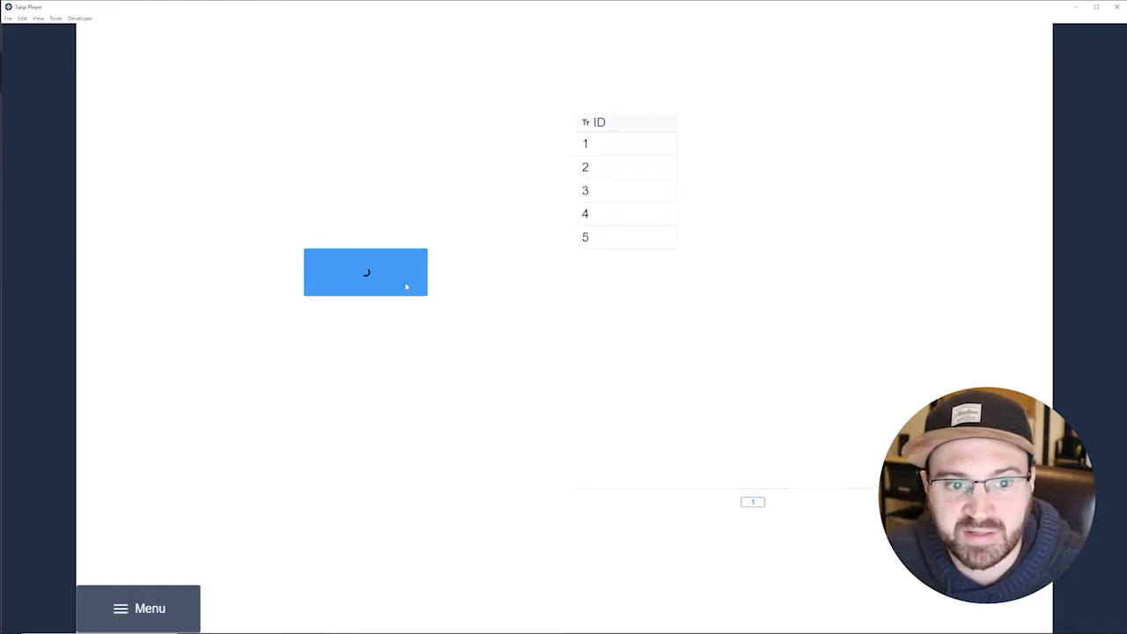
{"action": "left_click", "coordinate": [406, 287]}
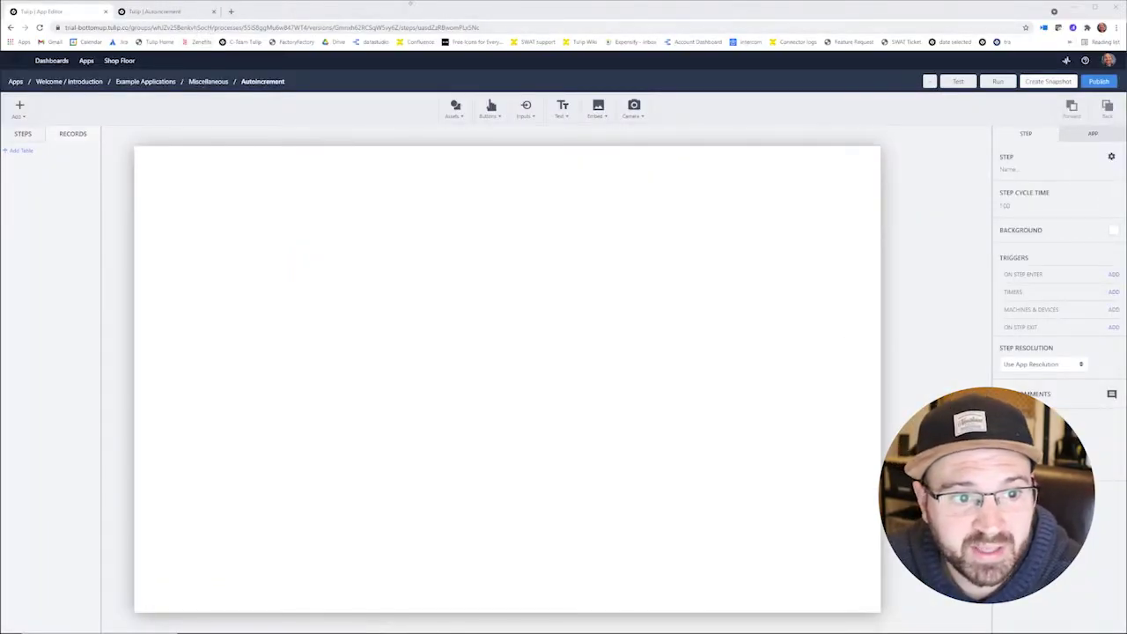
- Add a Menu button to the step and place it in the canvas's lower-left corner
{"action": "left_click", "coordinate": [492, 107]}
{"action": "left_click", "coordinate": [498, 163]}
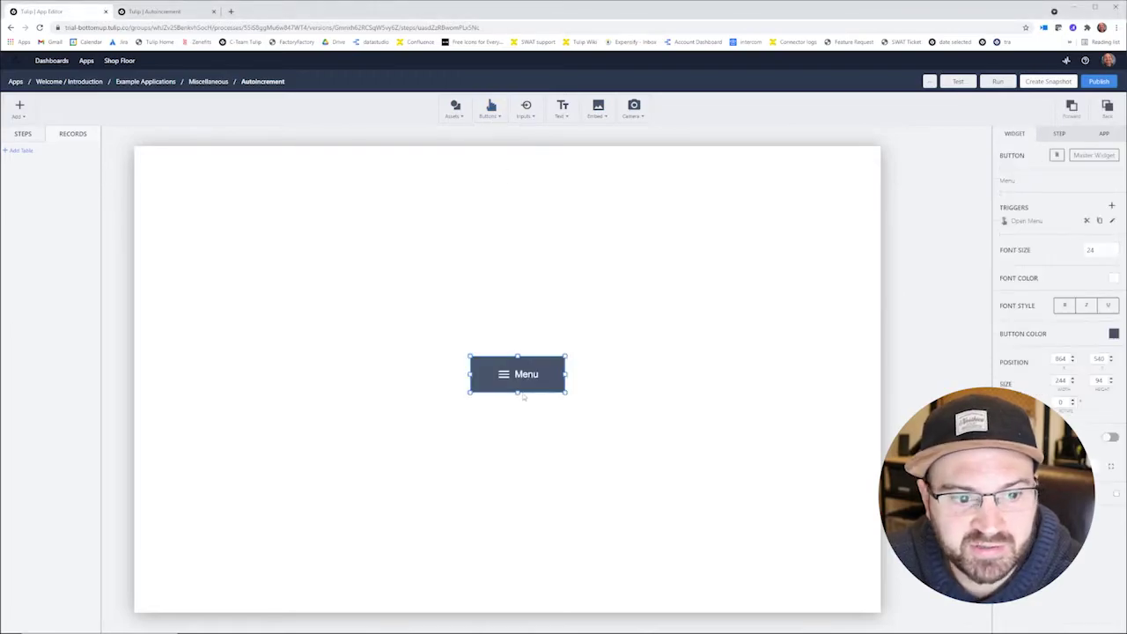
{"action": "left_click_drag", "start_coordinate": [535, 375], "coordinate": [200, 595]}
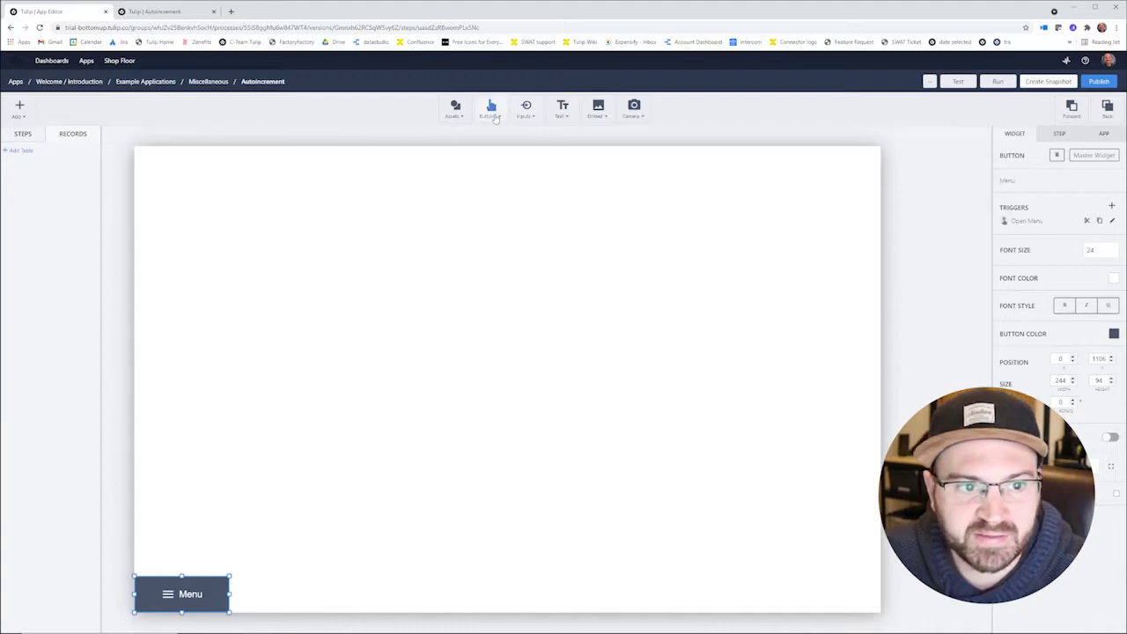
- Add a standard button left of the canvas centre and label it "Create new record"
{"action": "left_click", "coordinate": [491, 107]}
{"action": "left_click", "coordinate": [496, 131]}
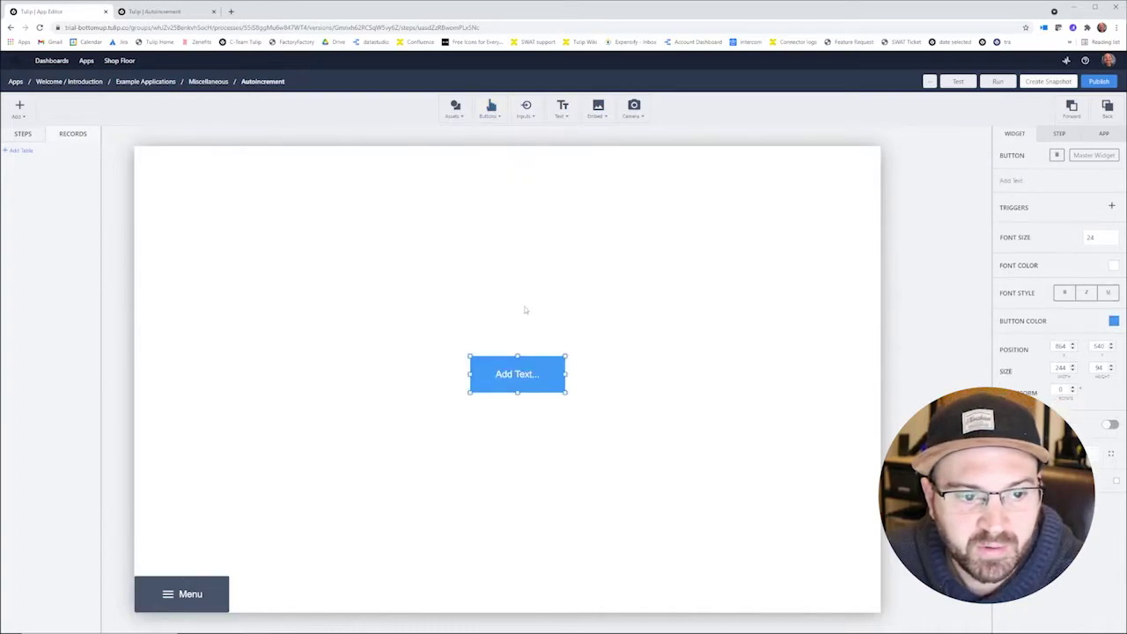
{"action": "left_click_drag", "start_coordinate": [486, 359], "coordinate": [329, 325]}
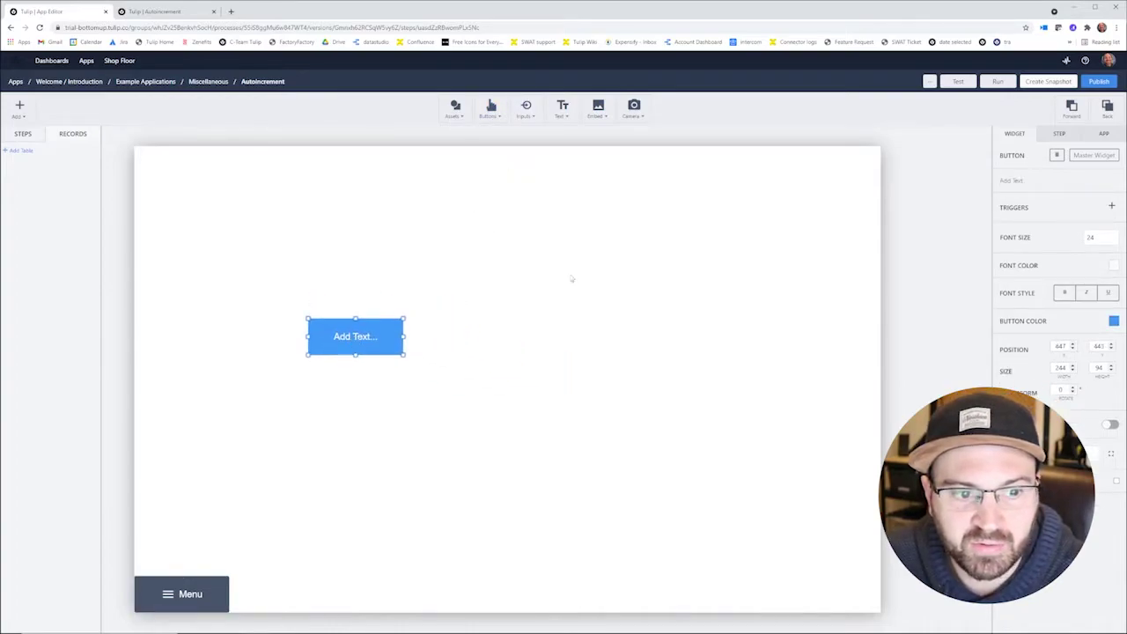
{"action": "left_click", "coordinate": [1014, 181]}
{"action": "type", "text": "Create new"}
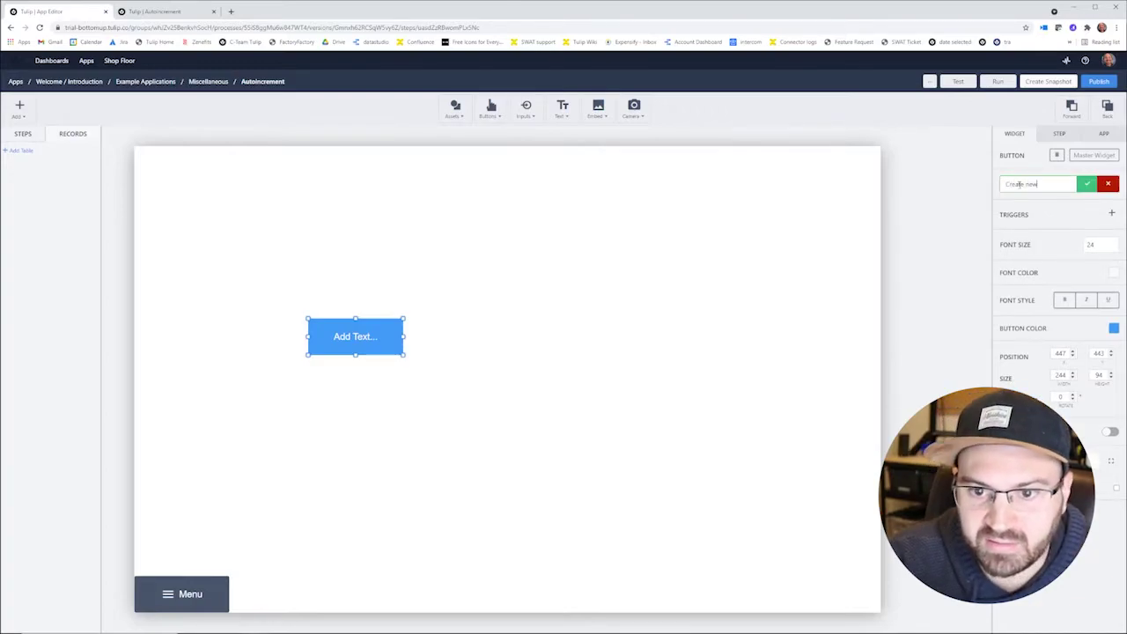
{"action": "type", "text": " record"}
{"action": "left_click", "coordinate": [1082, 186]}
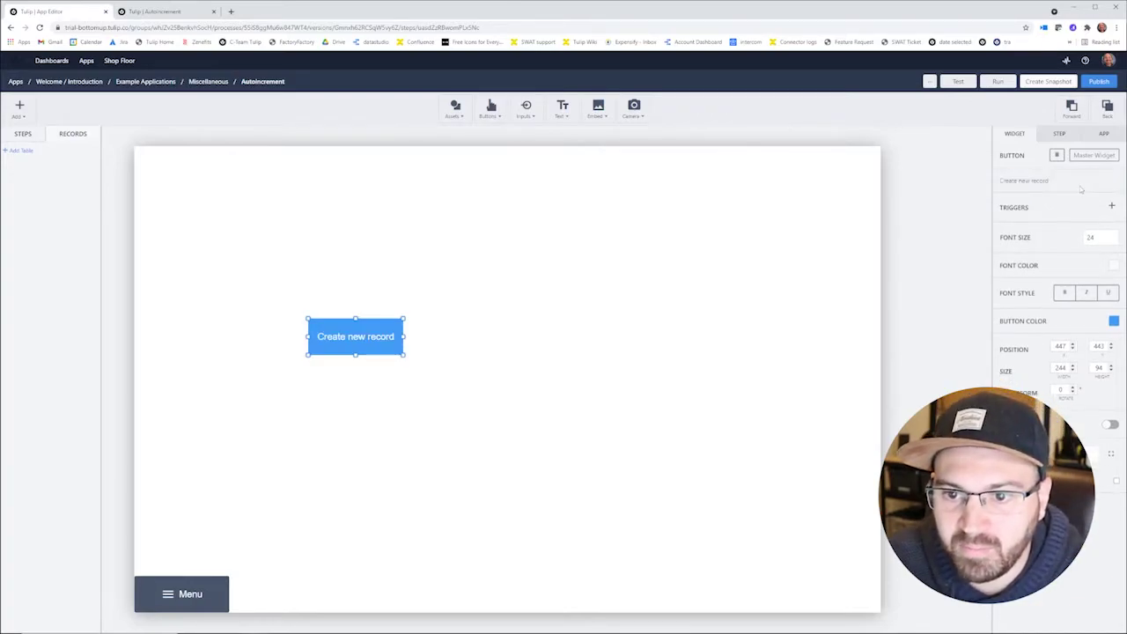
- Embed an interactive table beside the Create new record button and enlarge it to about 698 by 792
{"action": "left_click", "coordinate": [158, 11]}
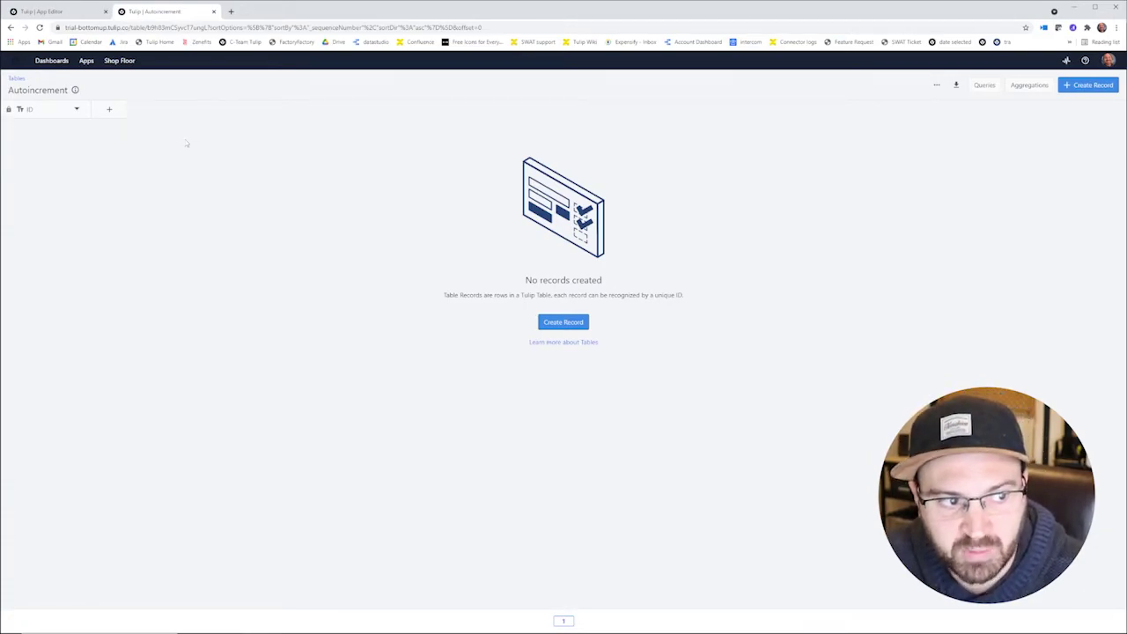
{"action": "left_click", "coordinate": [53, 12]}
{"action": "left_click", "coordinate": [590, 112]}
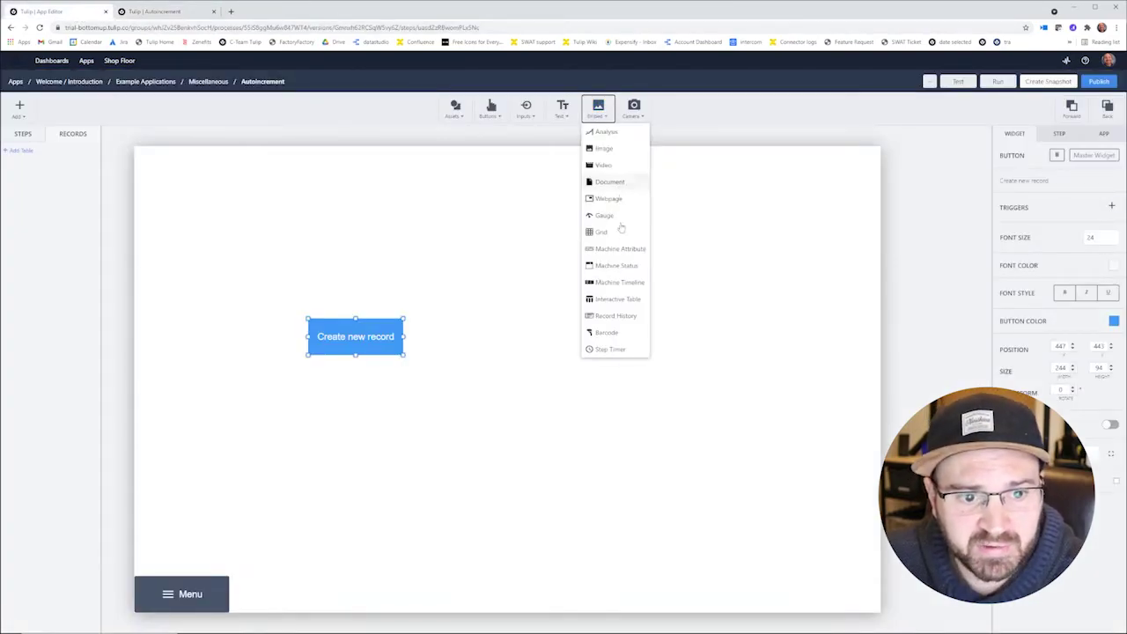
{"action": "left_click", "coordinate": [637, 300]}
{"action": "left_click_drag", "start_coordinate": [599, 379], "coordinate": [648, 245]}
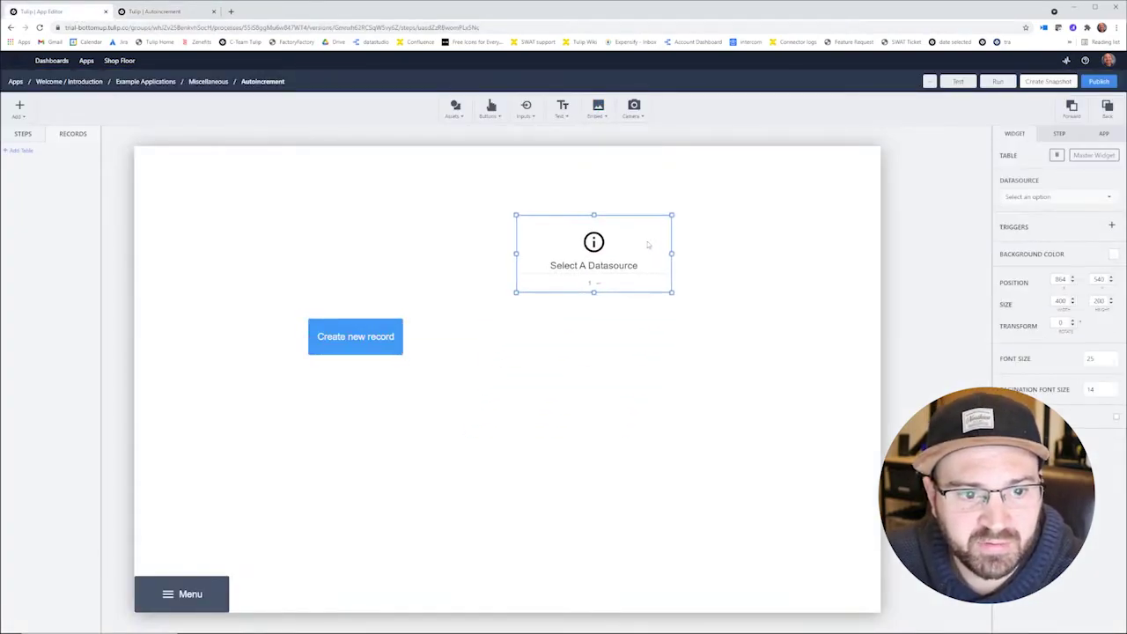
{"action": "left_click_drag", "start_coordinate": [673, 293], "coordinate": [788, 523]}
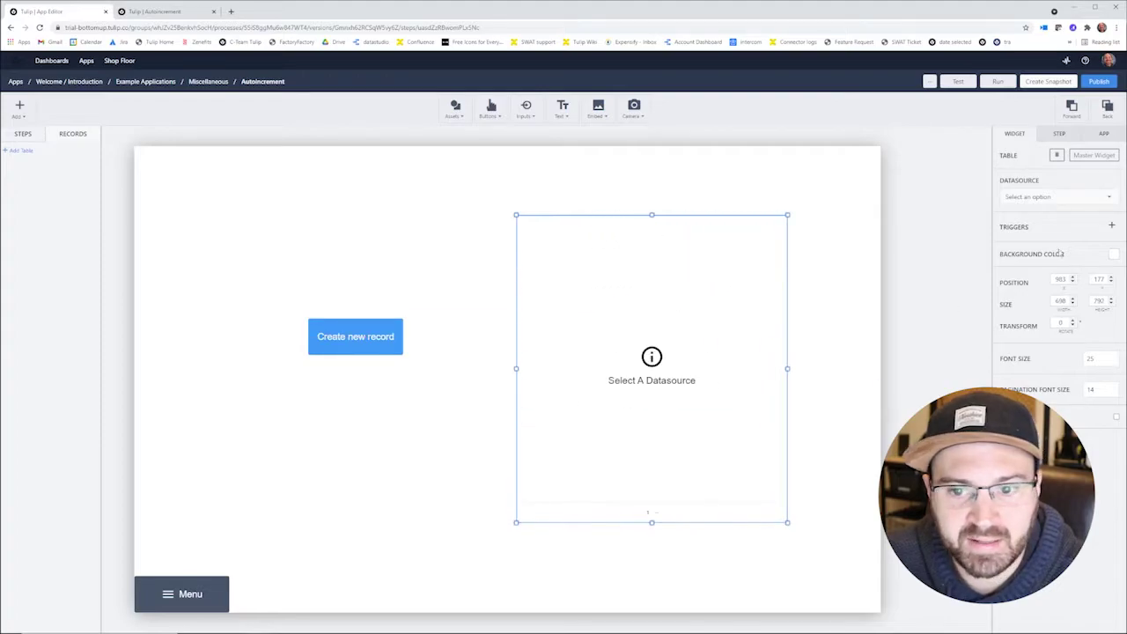
- Set the table widget's data source to the Tulip Table Autoincrement and add its ID column
{"action": "left_click", "coordinate": [1059, 198]}
{"action": "left_click", "coordinate": [1022, 230]}
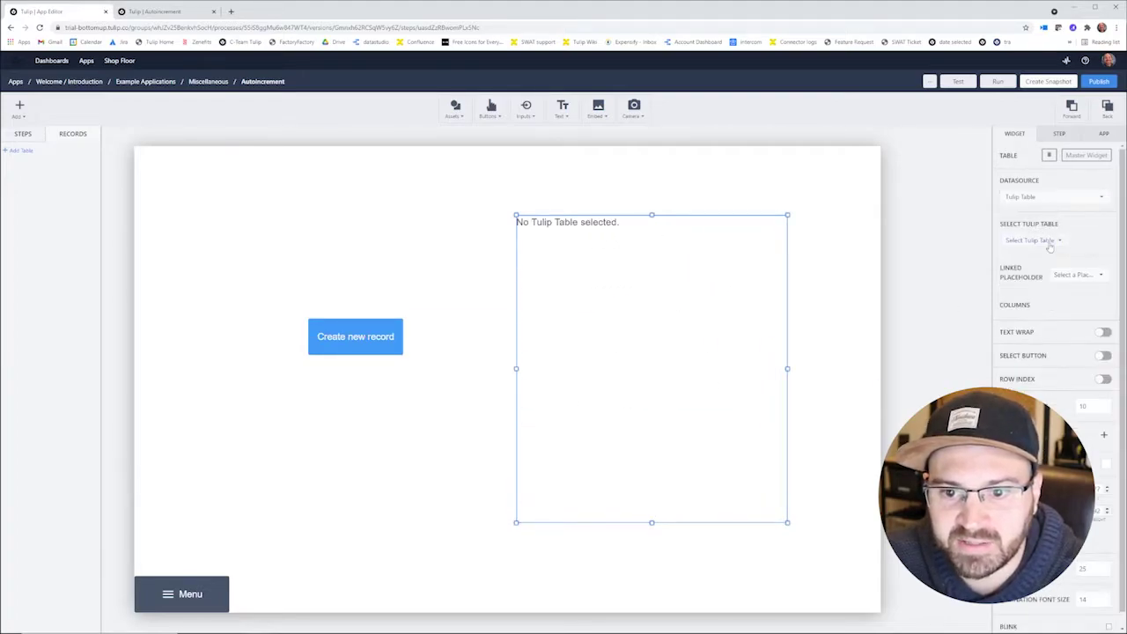
{"action": "left_click", "coordinate": [1047, 241]}
{"action": "type", "text": "auto"}
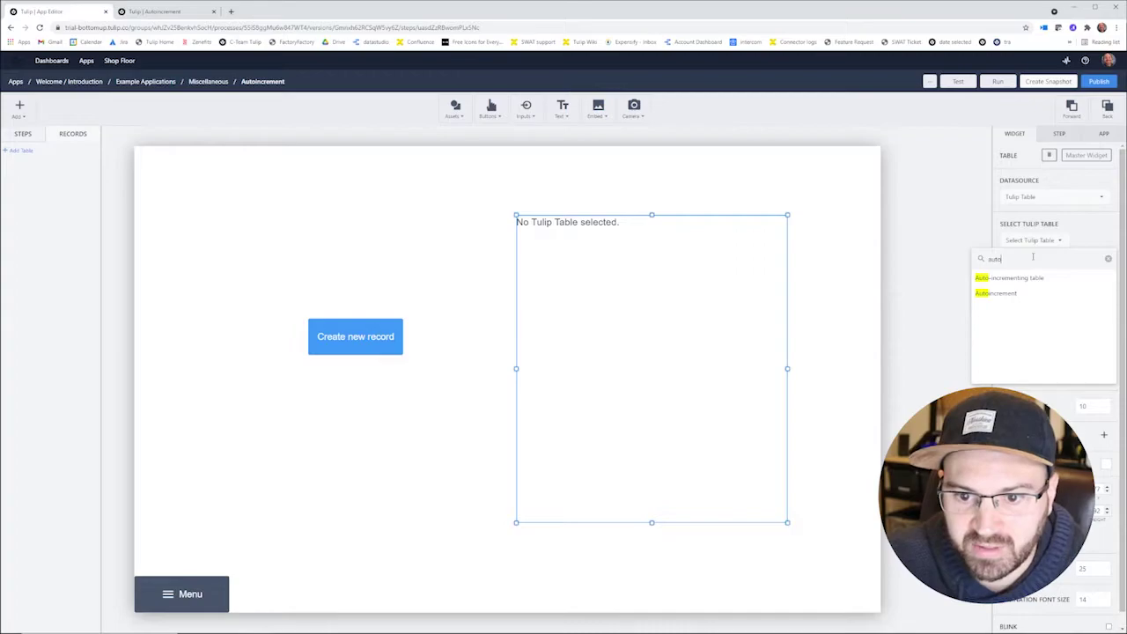
{"action": "left_click", "coordinate": [1018, 296]}
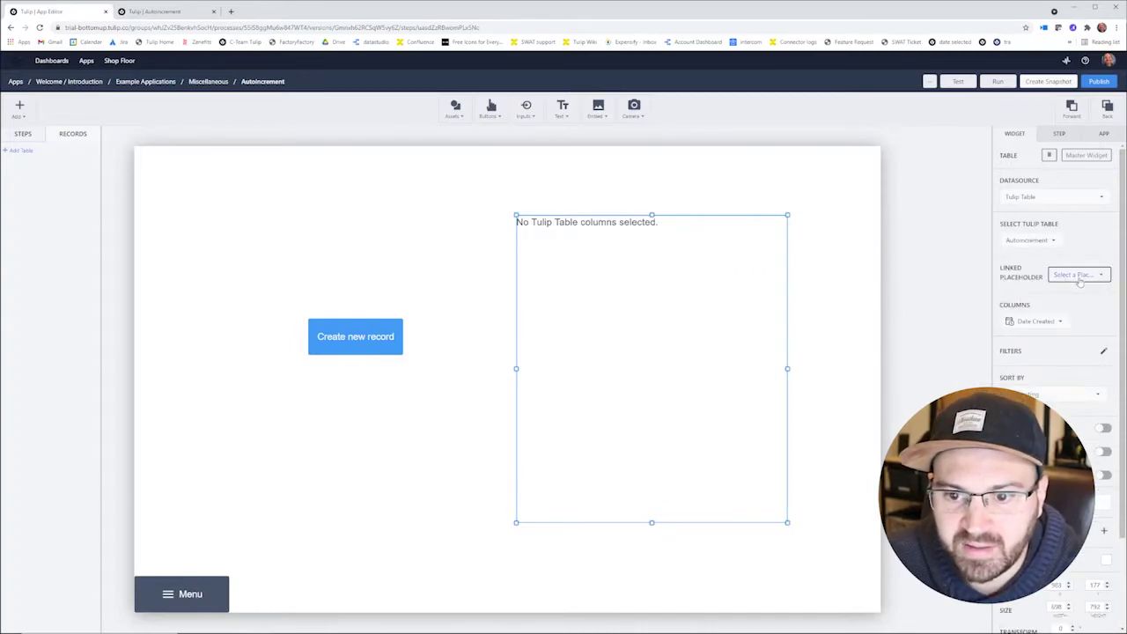
{"action": "left_click", "coordinate": [1042, 323]}
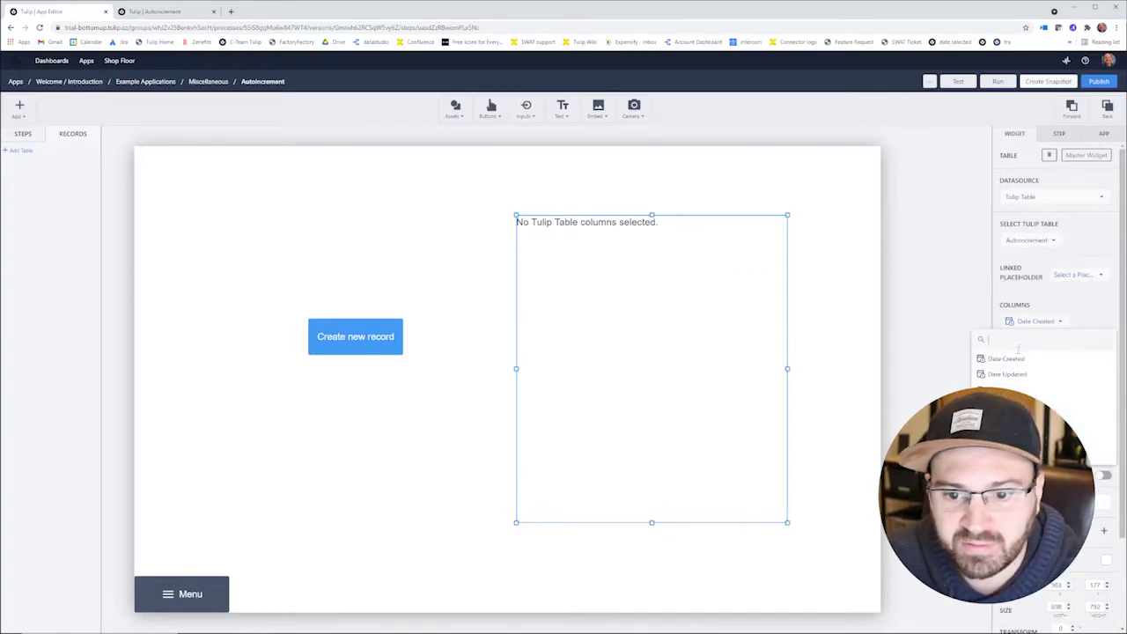
{"action": "left_click", "coordinate": [1021, 358]}
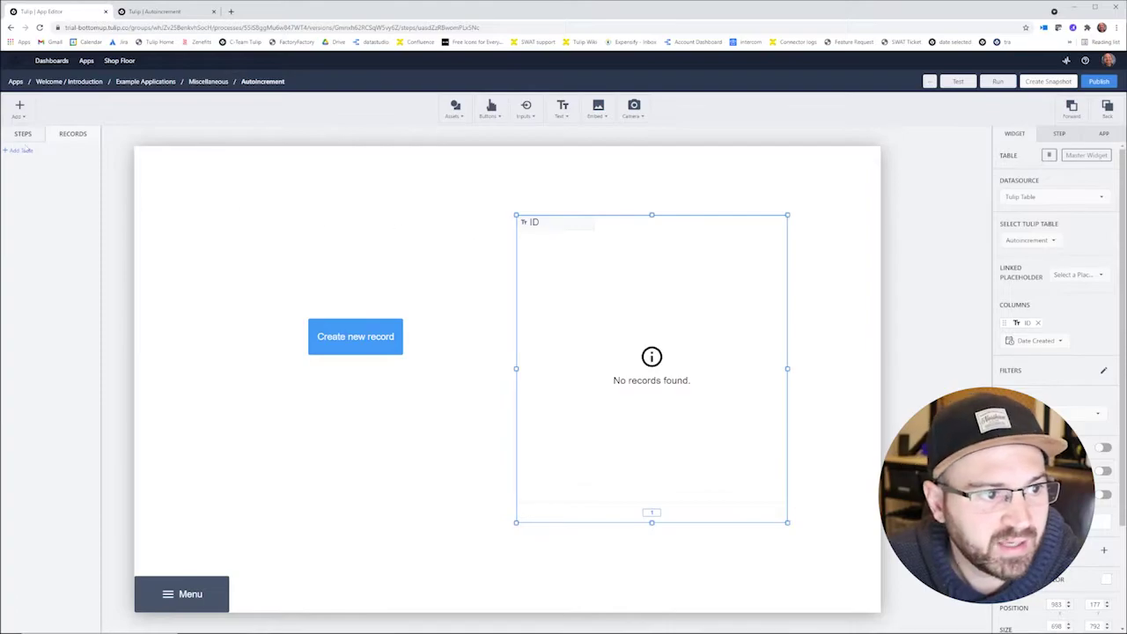
- Add the Autoincrement table to the app's records
{"action": "left_click", "coordinate": [21, 151]}
{"action": "left_click", "coordinate": [150, 166]}
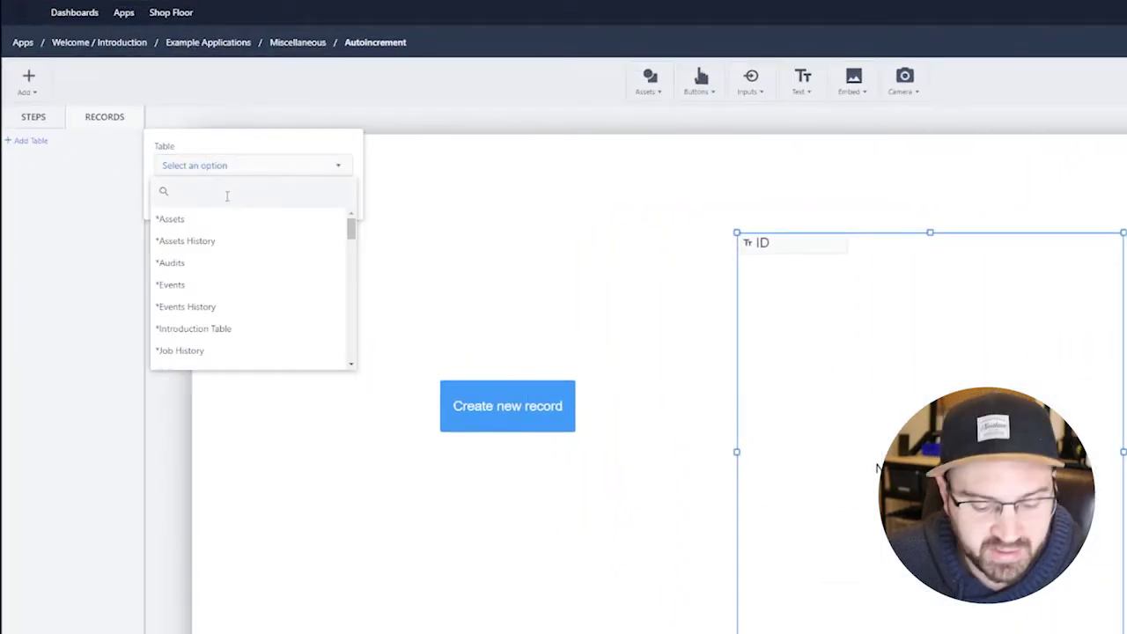
{"action": "type", "text": "auto"}
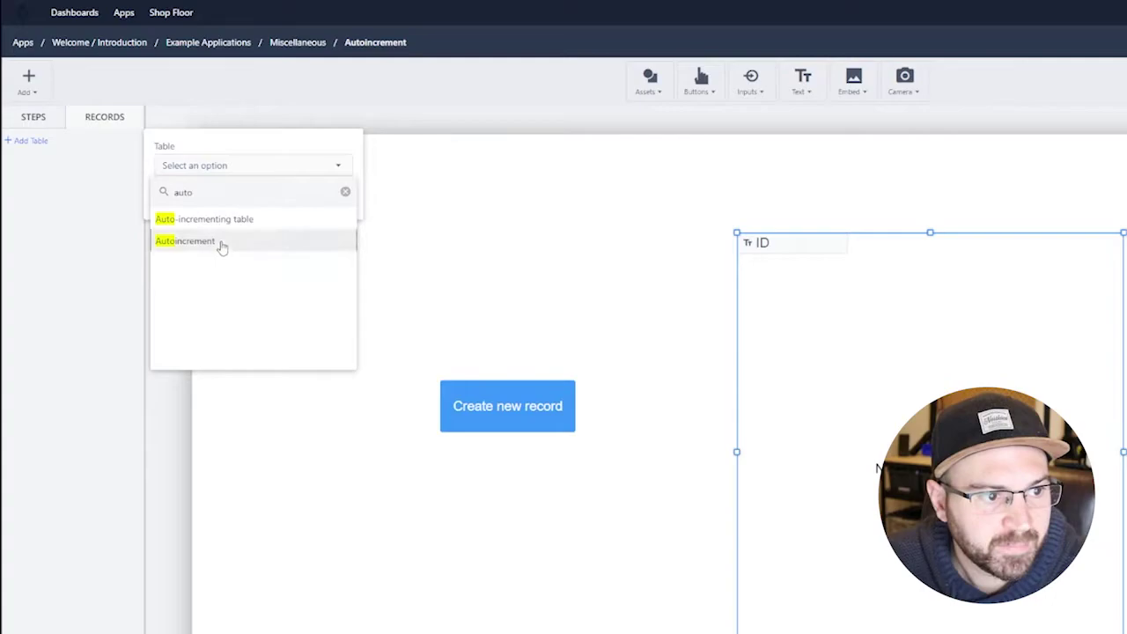
{"action": "left_click", "coordinate": [221, 246]}
{"action": "left_click", "coordinate": [337, 197]}
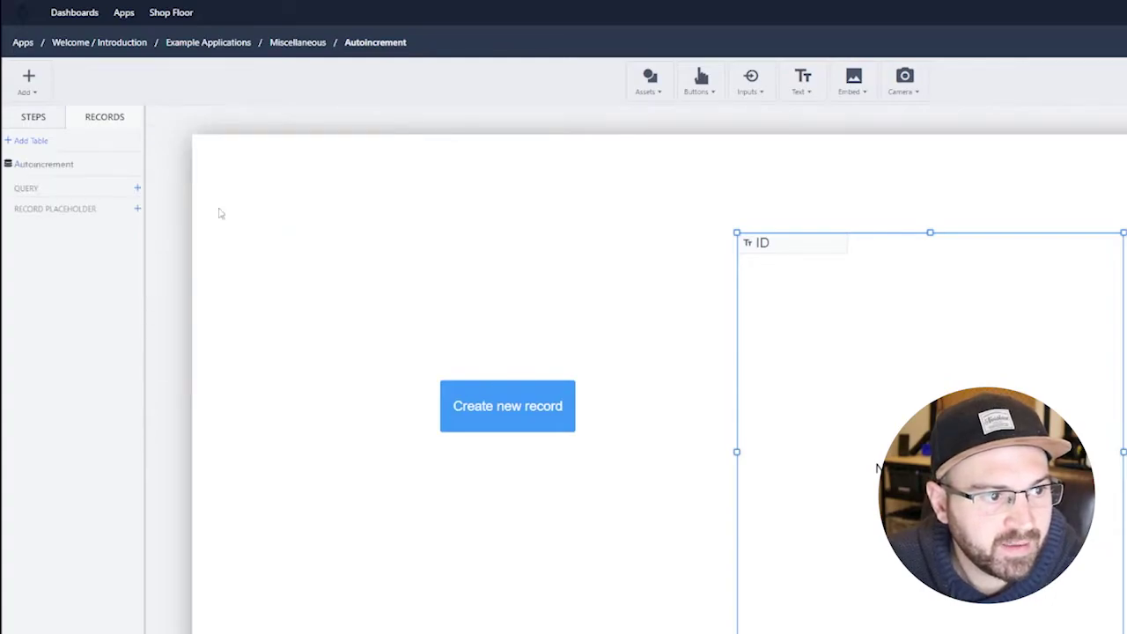
- Add a record placeholder named "current record" to the Autoincrement table, keeping it saved for analysis
{"action": "left_click", "coordinate": [137, 210]}
{"action": "left_click", "coordinate": [226, 255]}
{"action": "type", "text": "current"}
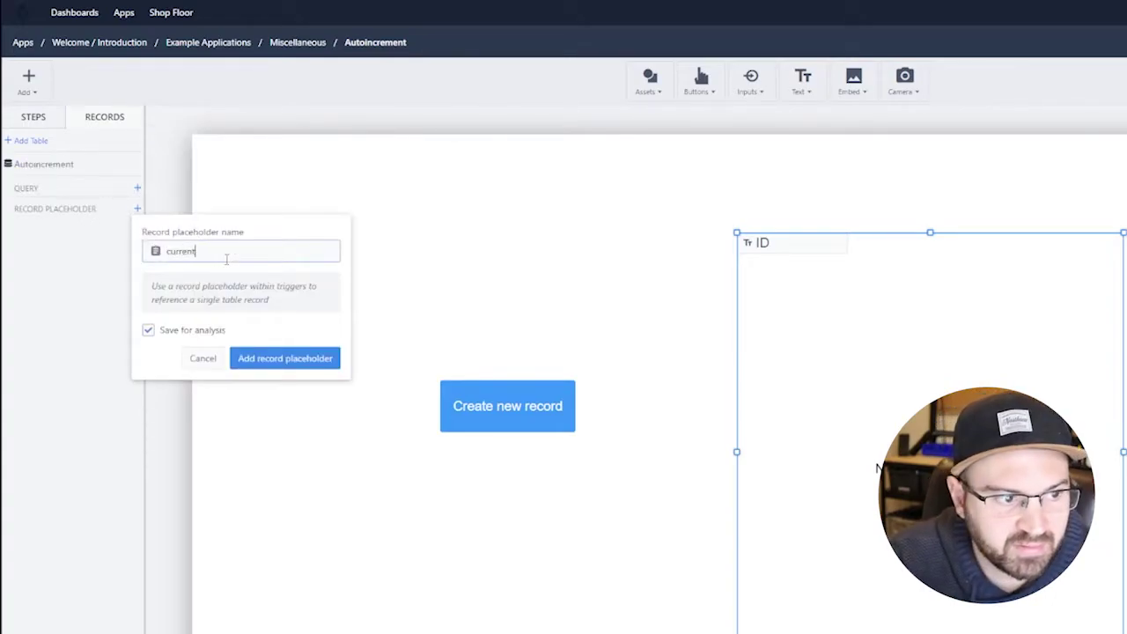
{"action": "type", "text": " record"}
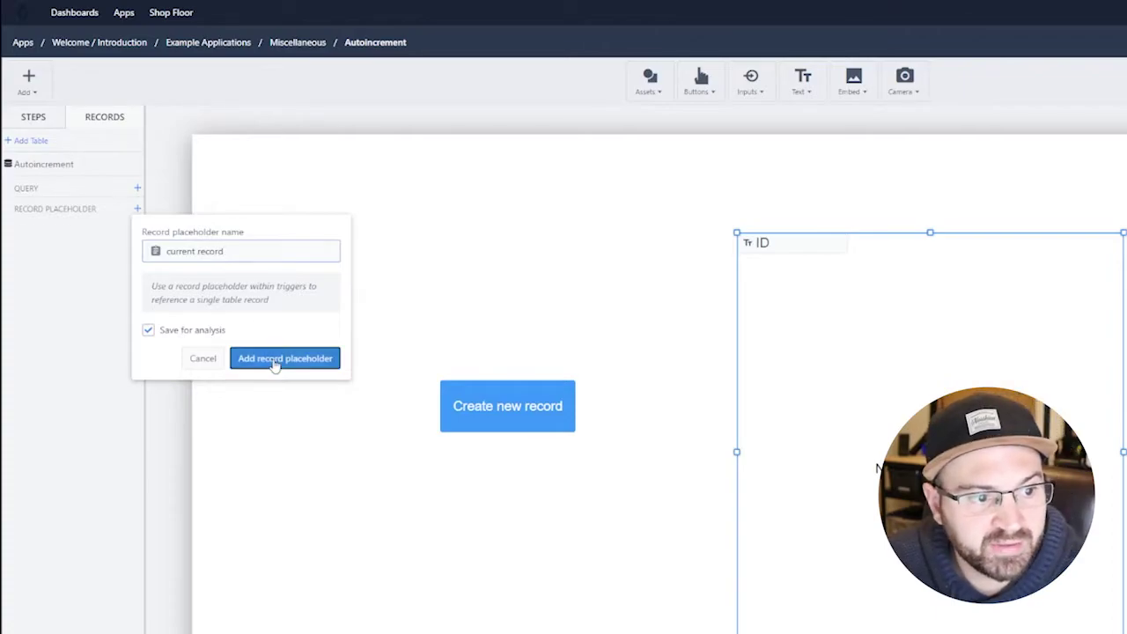
{"action": "left_click", "coordinate": [273, 360]}
- Create a new query named "Last record" on the Autoincrement table
{"action": "left_click", "coordinate": [173, 14]}
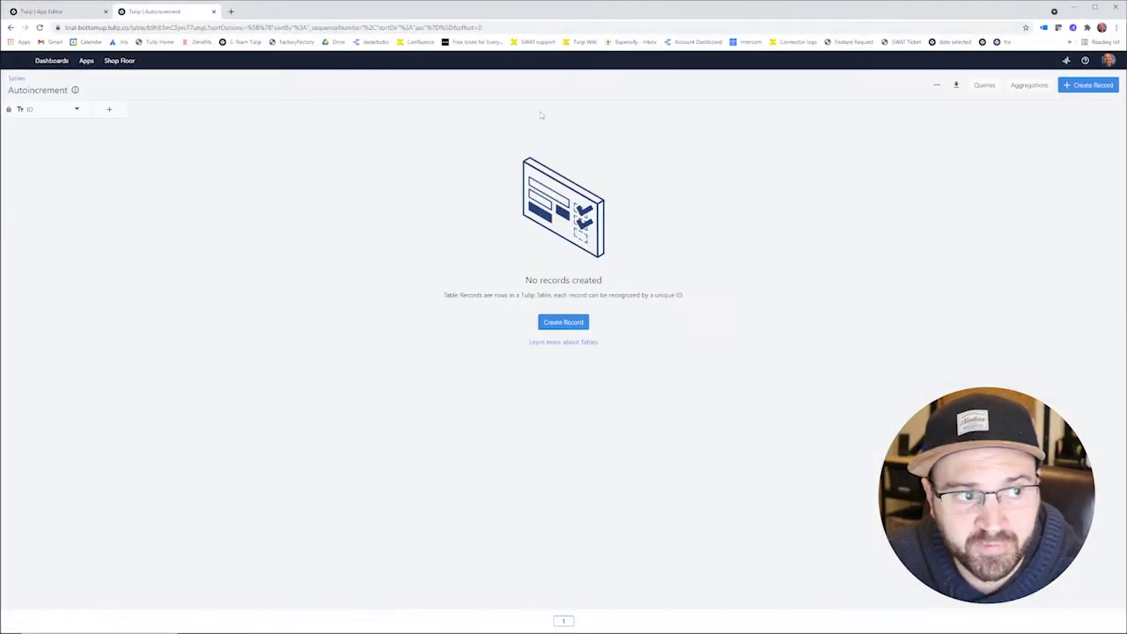
{"action": "left_click", "coordinate": [984, 86]}
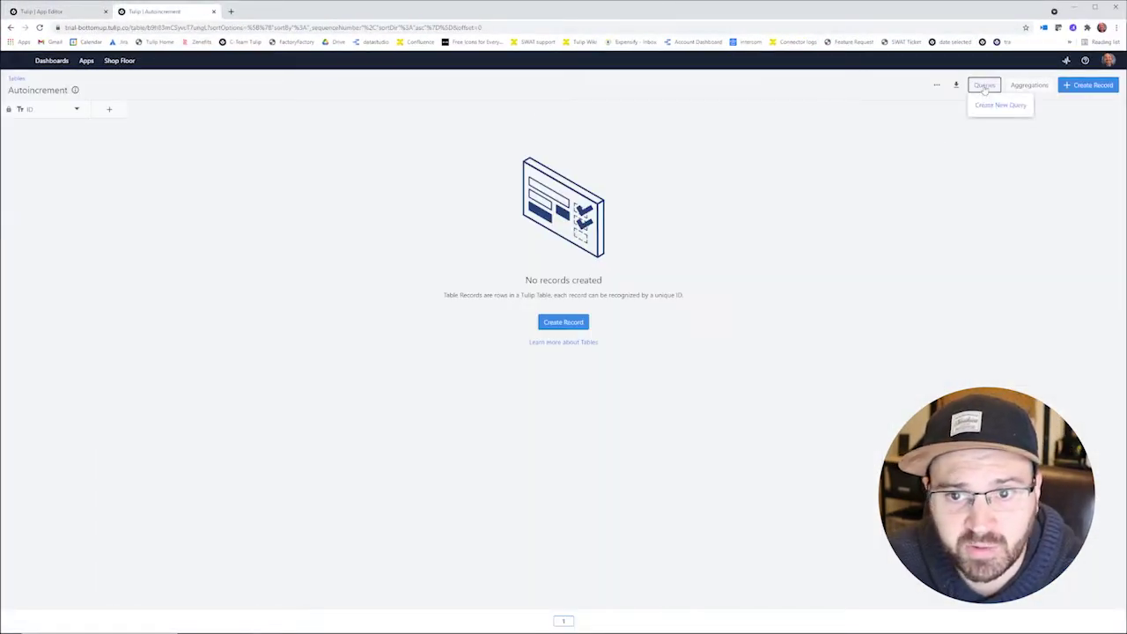
{"action": "left_click", "coordinate": [1001, 107]}
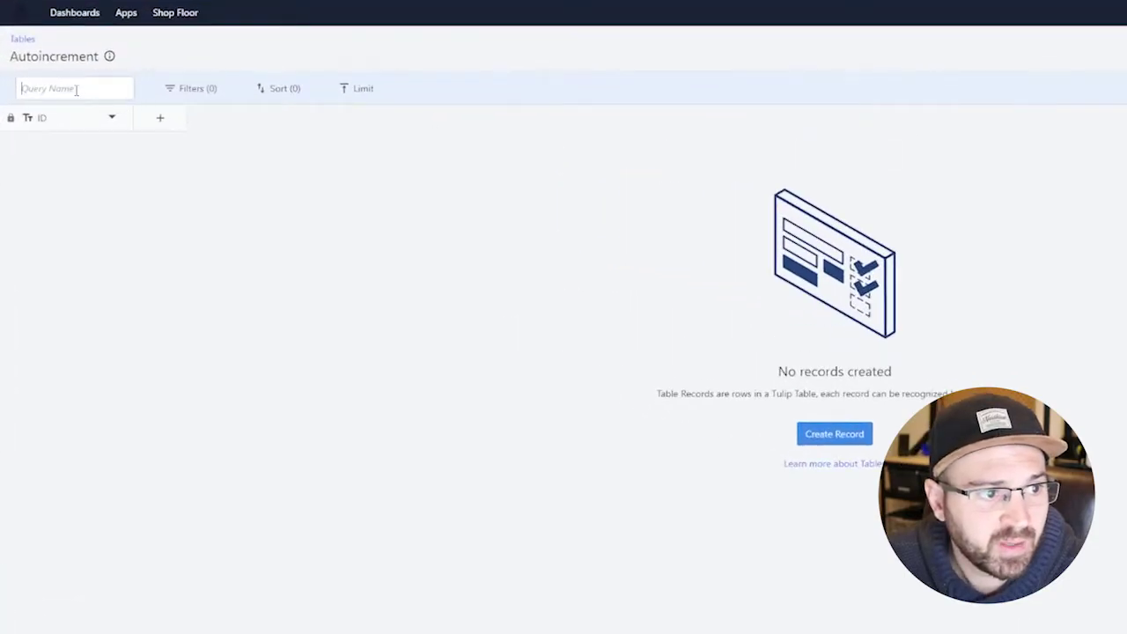
{"action": "left_click", "coordinate": [77, 90]}
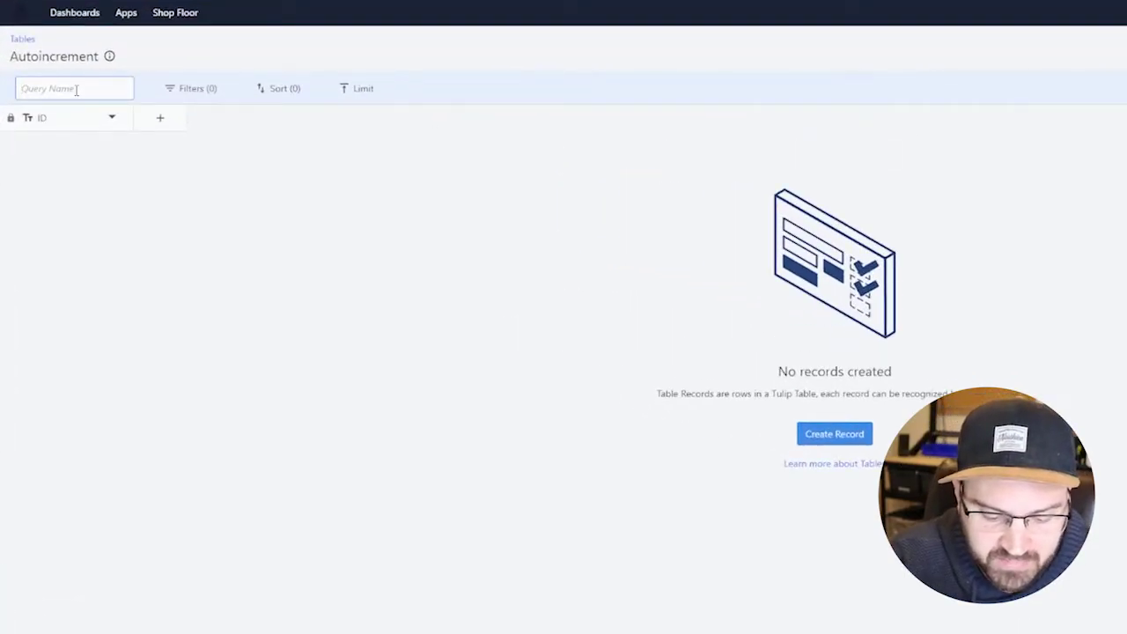
{"action": "type", "text": "Last record"}
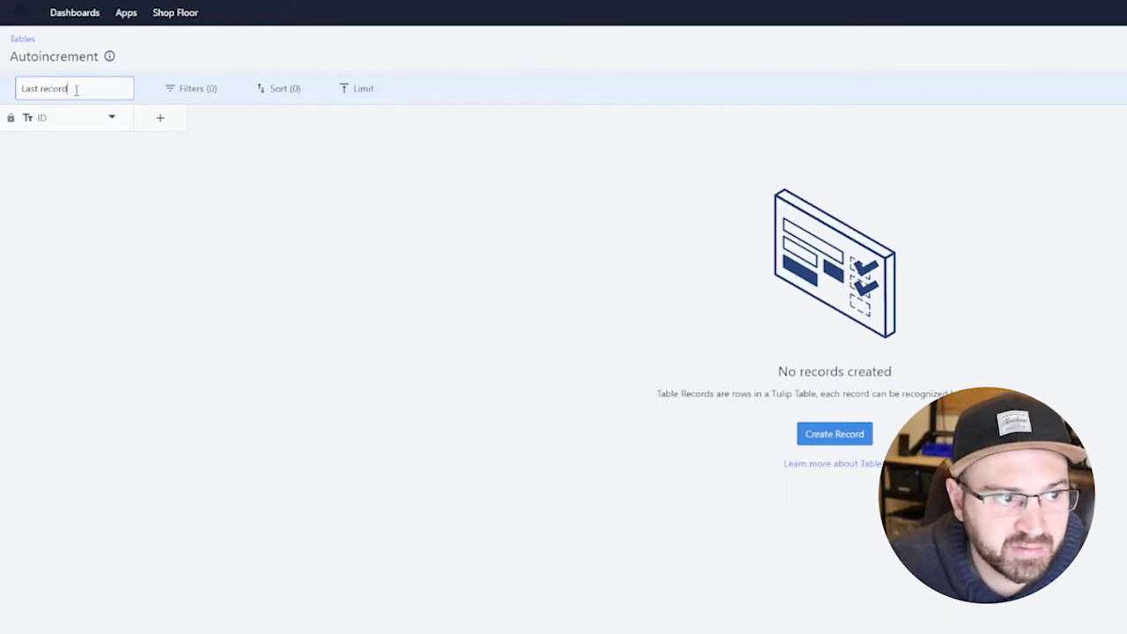
- Limit the Last record query to 1 record and open its sort settings
{"action": "left_click", "coordinate": [352, 96]}
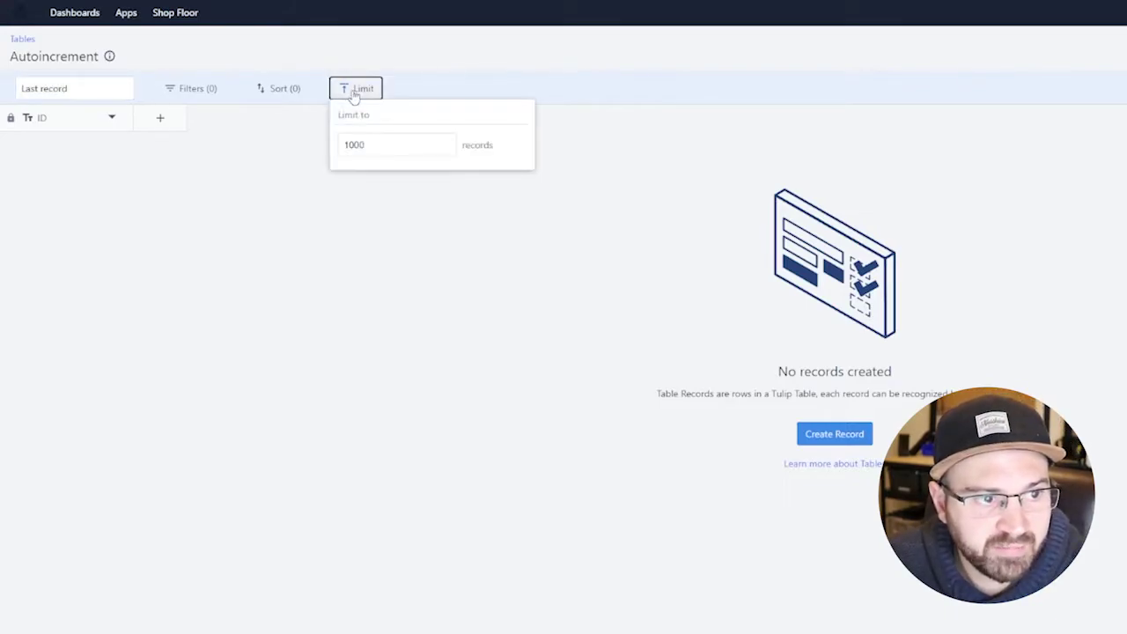
{"action": "double_click", "coordinate": [368, 142]}
{"action": "type", "text": "1"}
{"action": "left_click", "coordinate": [429, 86]}
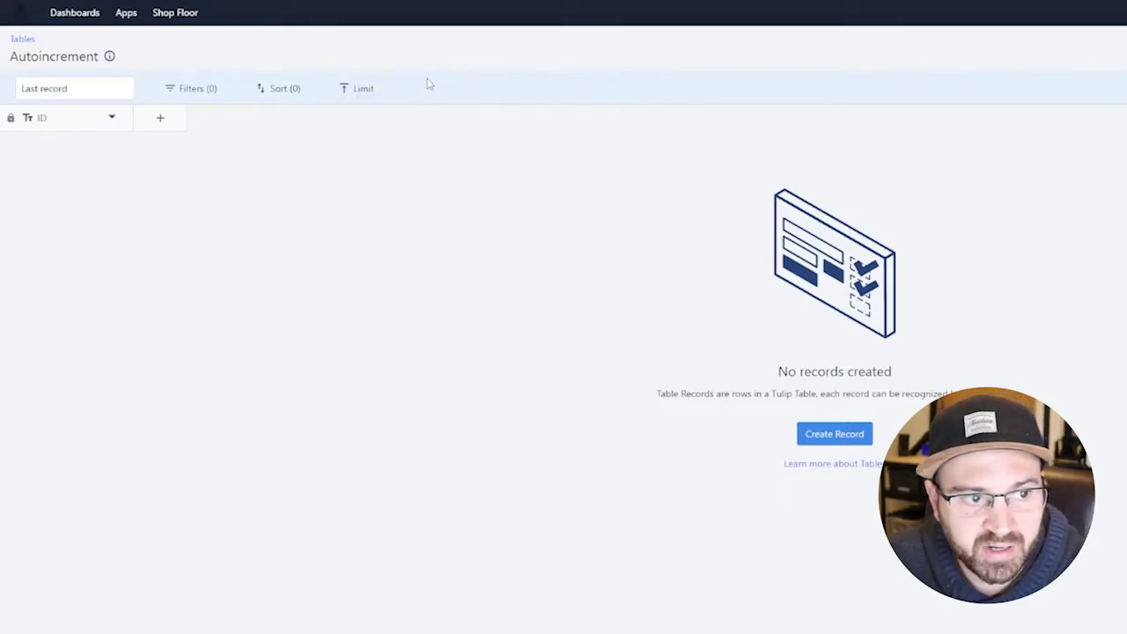
{"action": "left_click", "coordinate": [274, 91]}
{"action": "left_click", "coordinate": [478, 117]}
{"action": "left_click", "coordinate": [339, 147]}
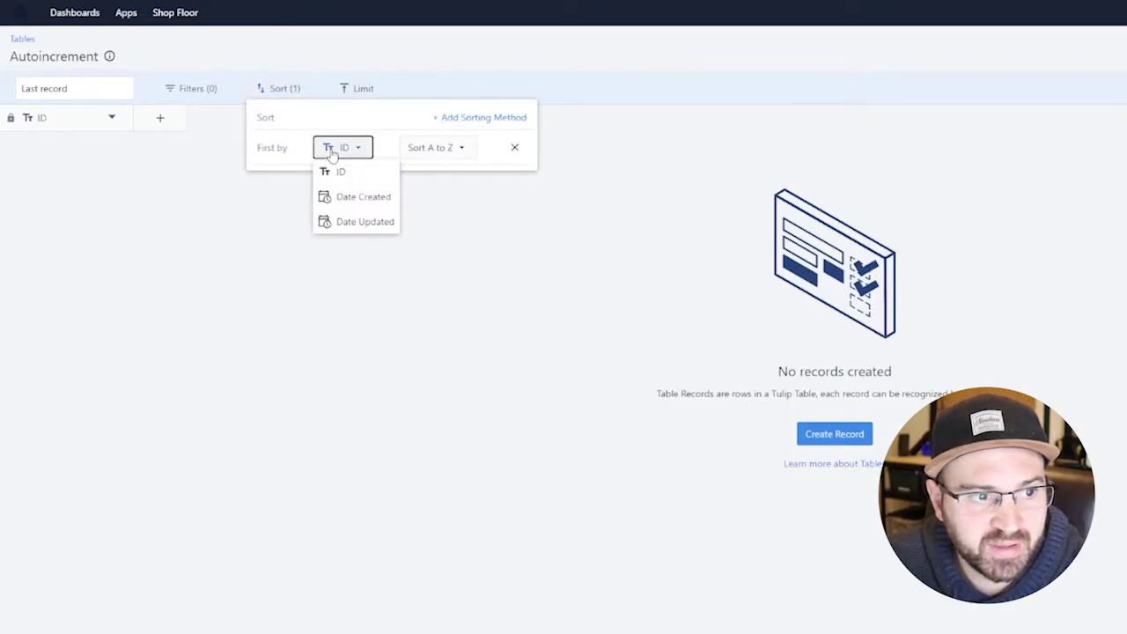
{"action": "left_click", "coordinate": [358, 200]}
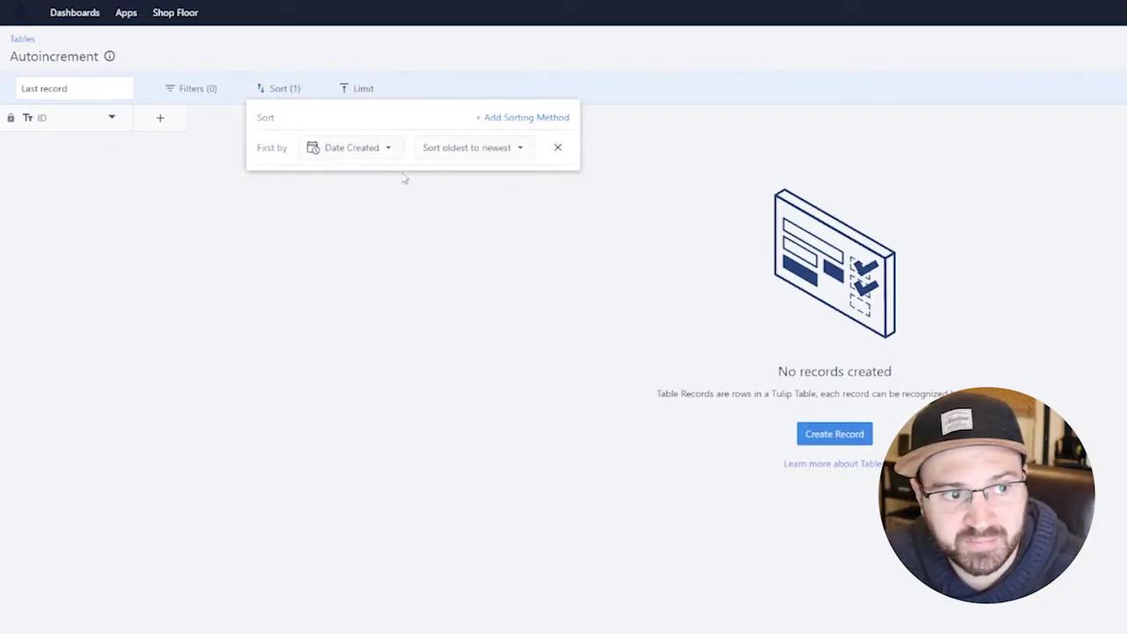
{"action": "left_click", "coordinate": [453, 151]}
{"action": "left_click", "coordinate": [456, 195]}
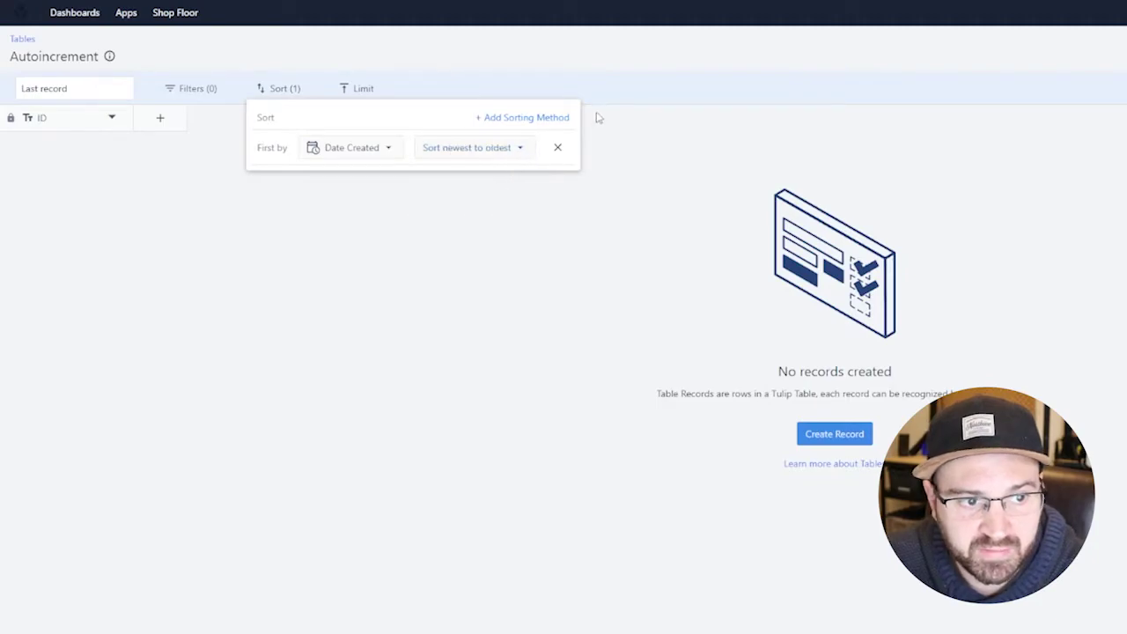
{"action": "left_click", "coordinate": [560, 149]}
- Add a sorting method to the Last record query by Date Created, newest to oldest
{"action": "left_click", "coordinate": [488, 120]}
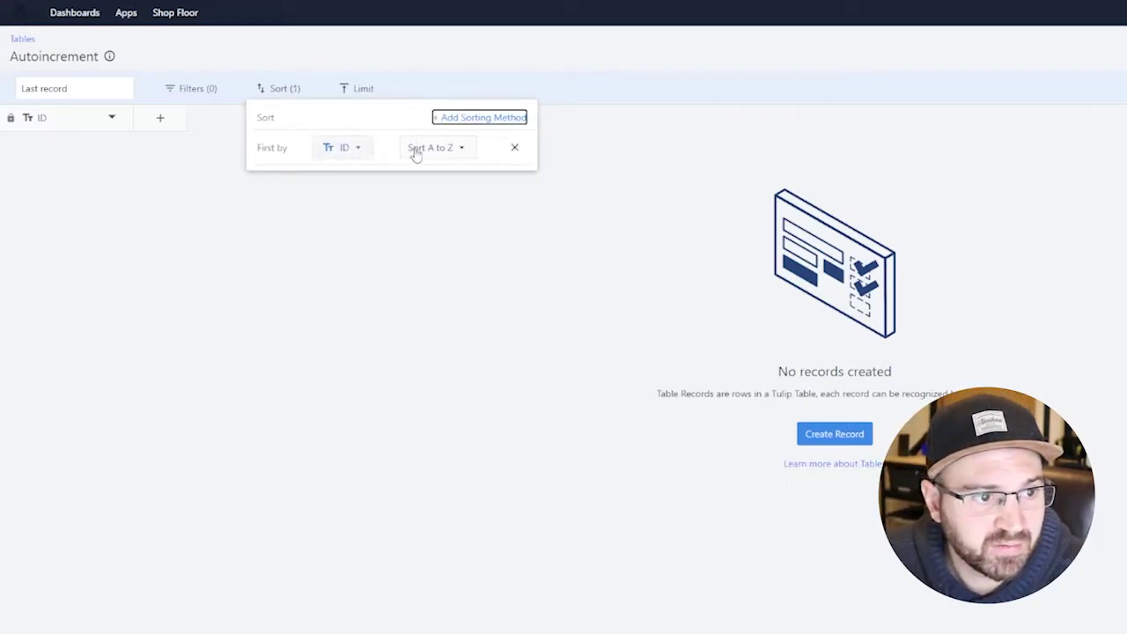
{"action": "left_click", "coordinate": [347, 148]}
{"action": "left_click", "coordinate": [357, 197]}
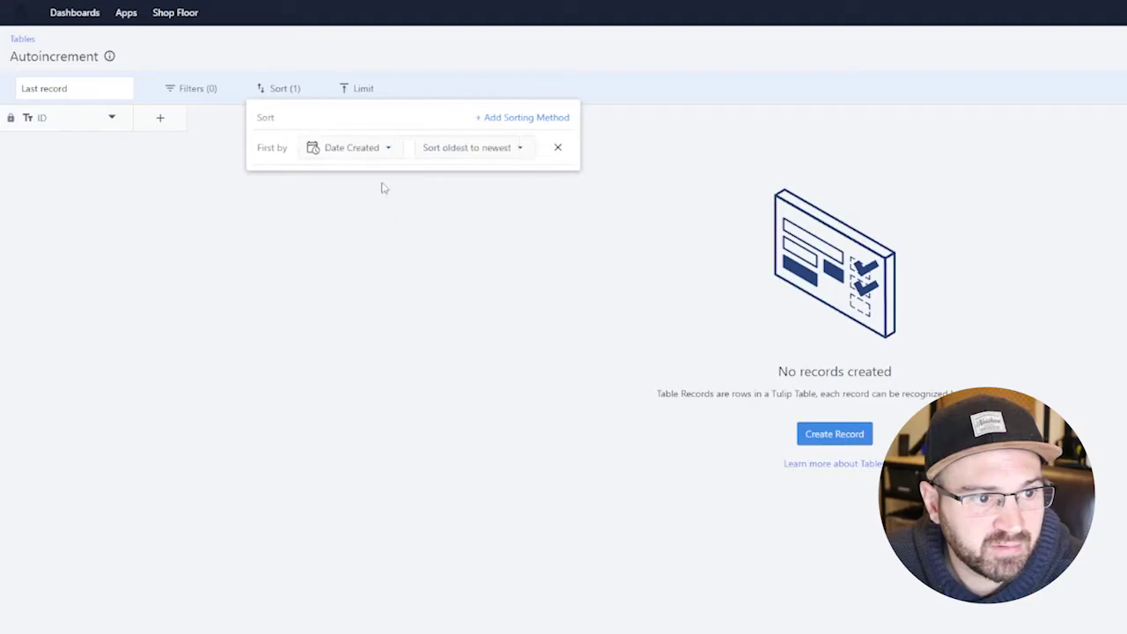
{"action": "left_click", "coordinate": [448, 148]}
{"action": "left_click", "coordinate": [450, 196]}
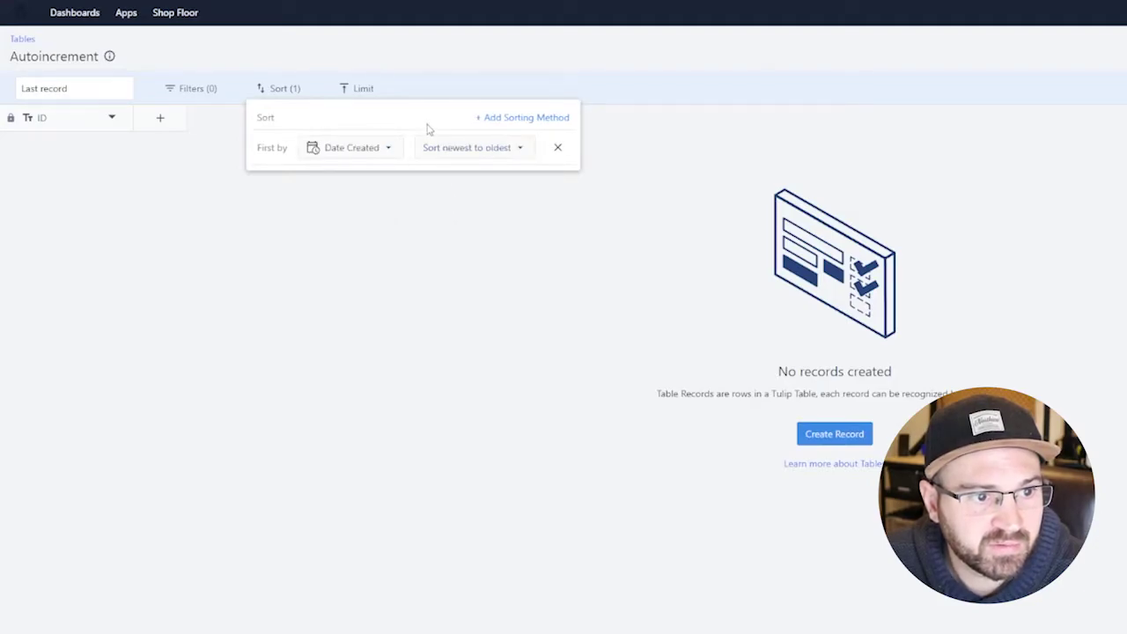
- Save the Last record query and remove the existing Single Record aggregation from the Autoincrement table
{"action": "left_click", "coordinate": [878, 80]}
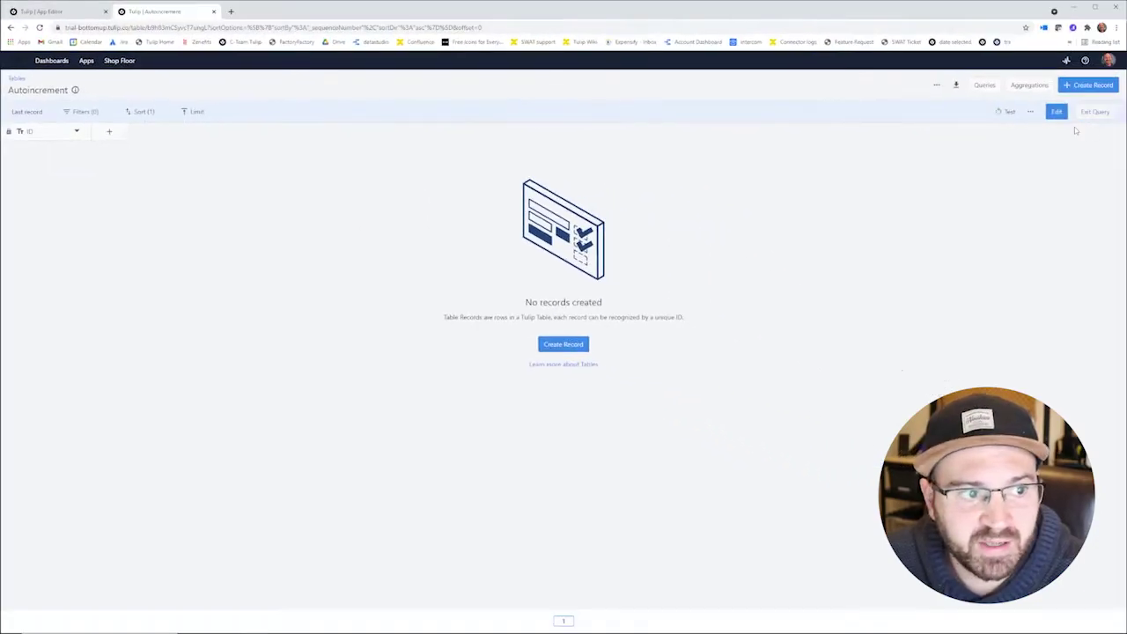
{"action": "left_click", "coordinate": [1029, 85]}
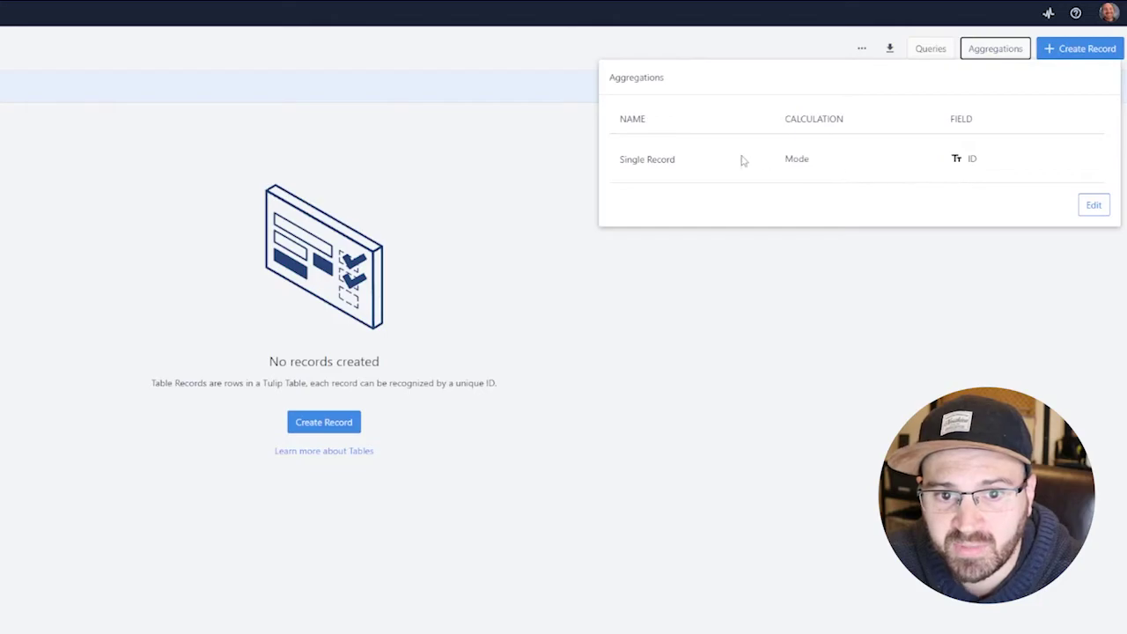
{"action": "left_click", "coordinate": [1096, 209]}
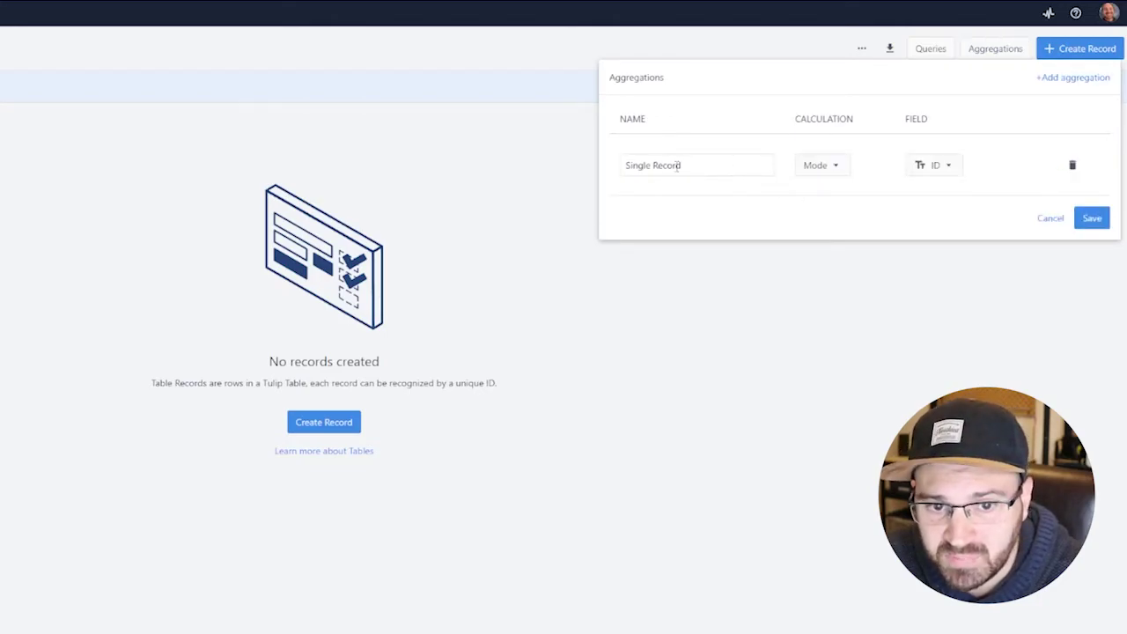
{"action": "left_click", "coordinate": [742, 166]}
{"action": "left_click_drag", "start_coordinate": [682, 166], "coordinate": [607, 166]}
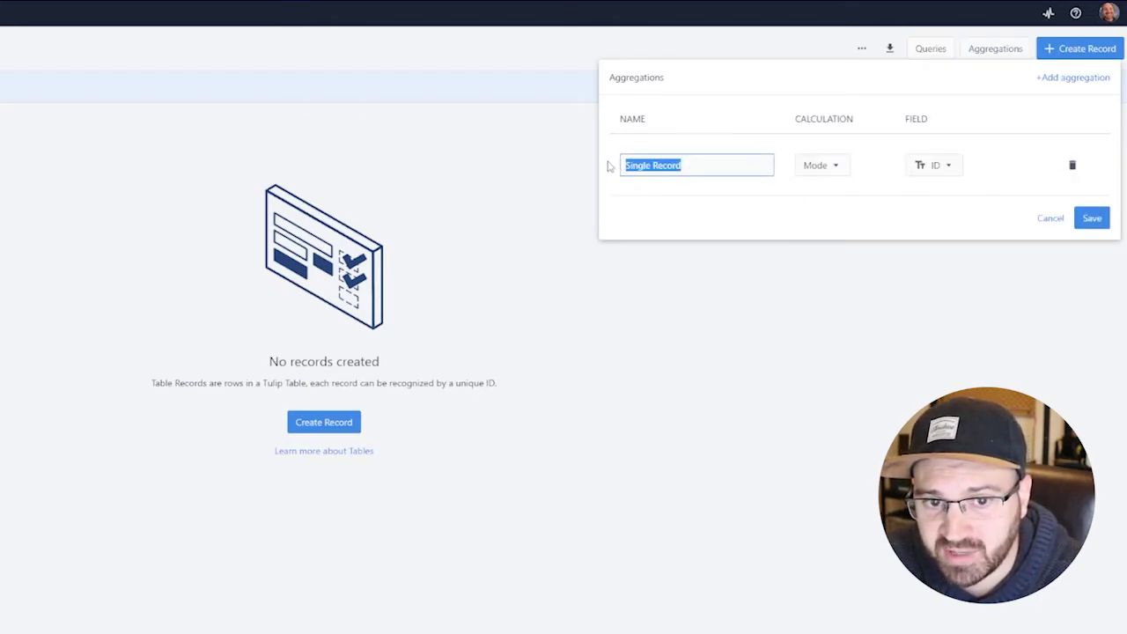
{"action": "left_click", "coordinate": [1071, 164]}
- Add and save a table aggregation named "Single record" that calculates the Mode of the ID field
{"action": "left_click", "coordinate": [1065, 79]}
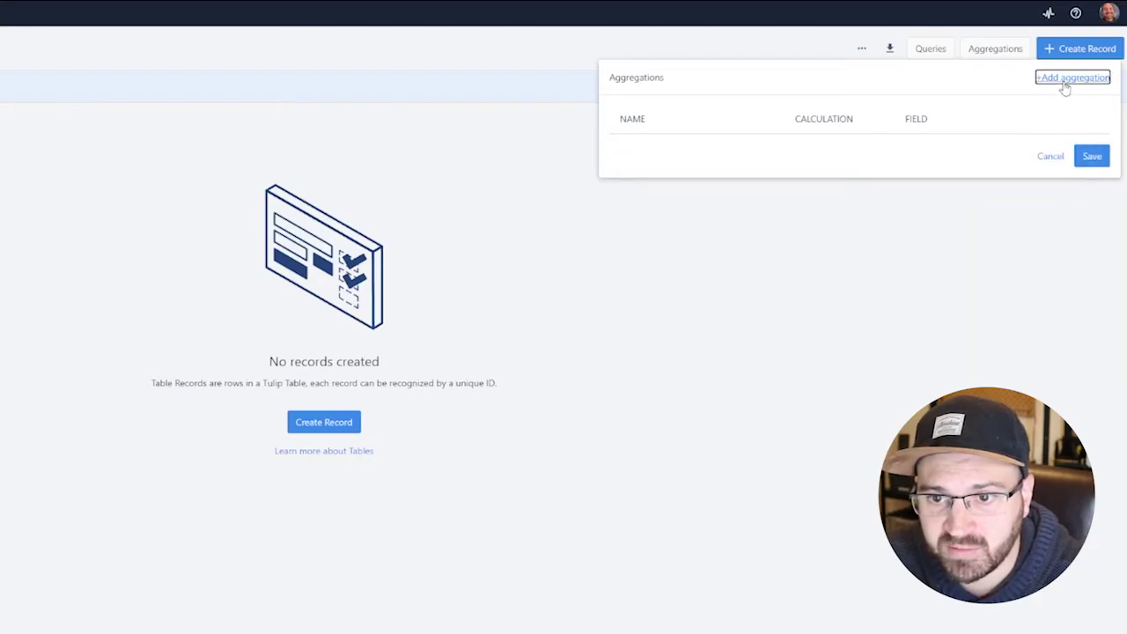
{"action": "left_click", "coordinate": [747, 164]}
{"action": "type", "text": "Single record"}
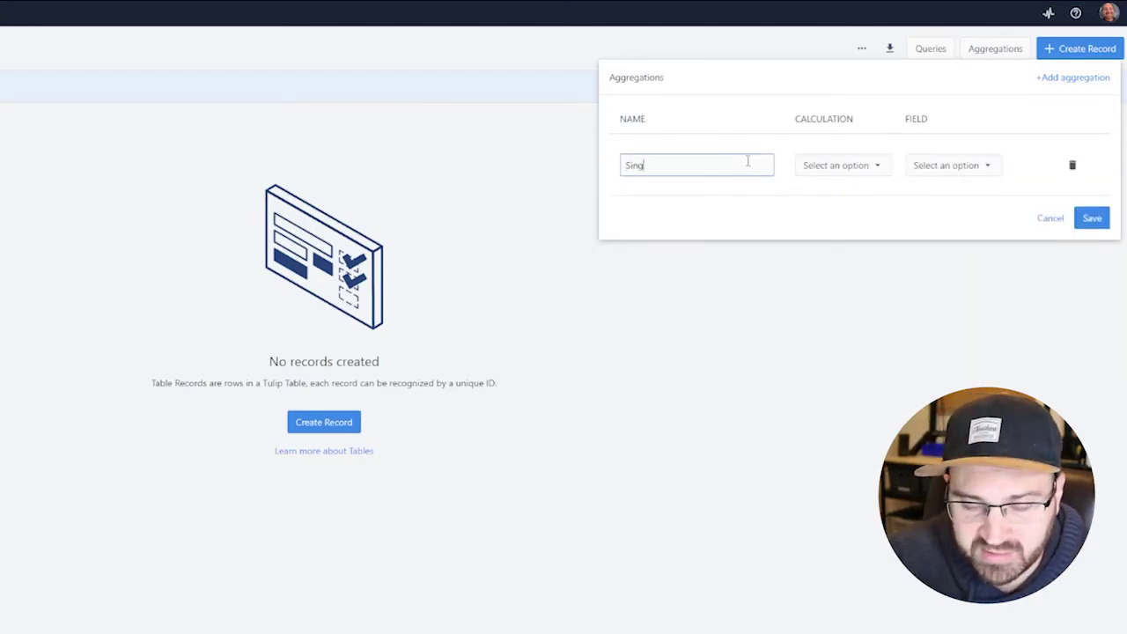
{"action": "left_click", "coordinate": [884, 166]}
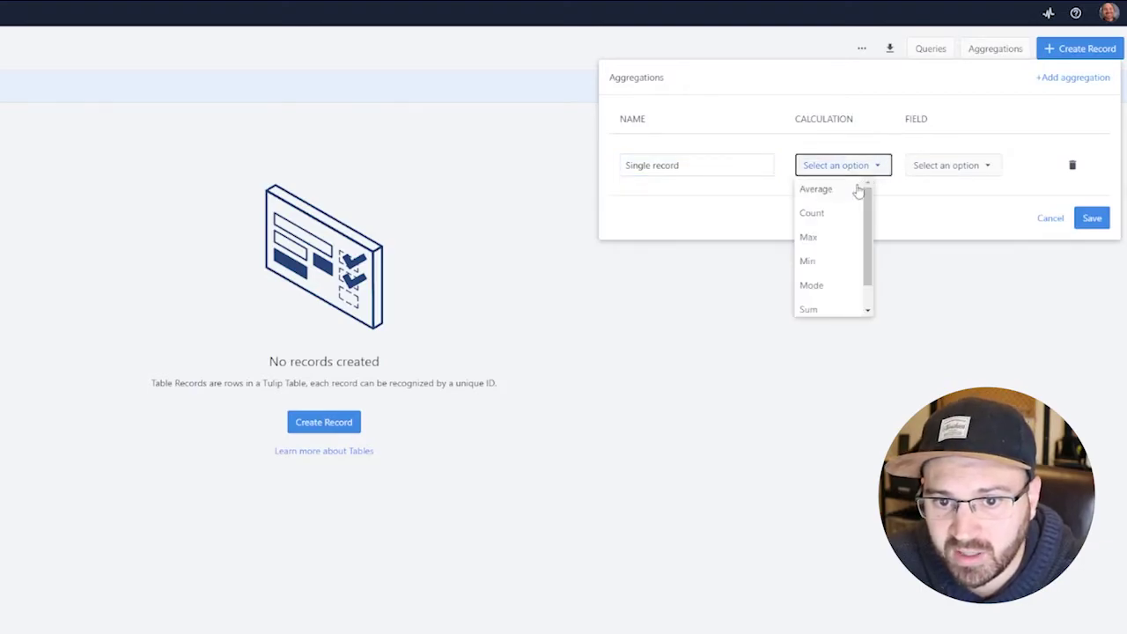
{"action": "left_click", "coordinate": [830, 289]}
{"action": "left_click", "coordinate": [975, 170]}
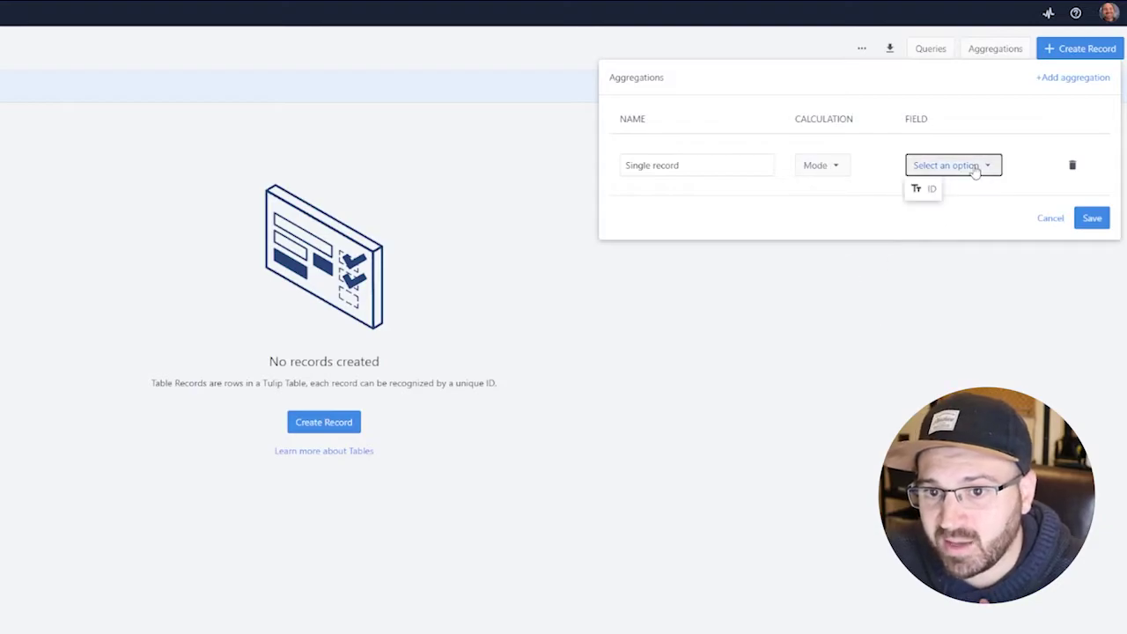
{"action": "left_click", "coordinate": [932, 190]}
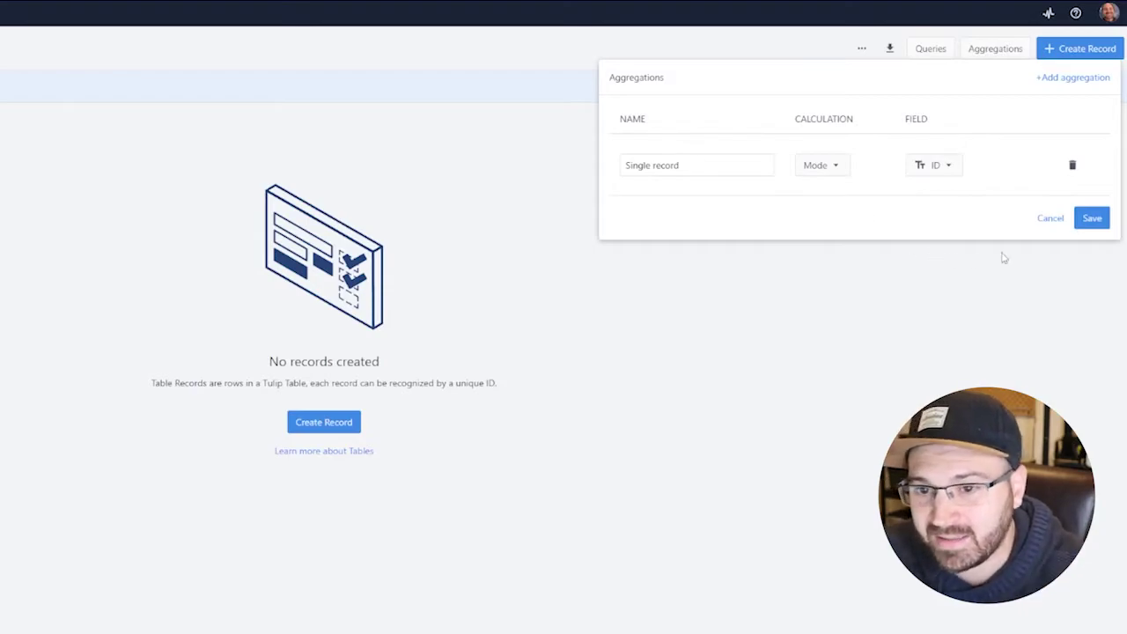
{"action": "left_click", "coordinate": [1087, 219]}
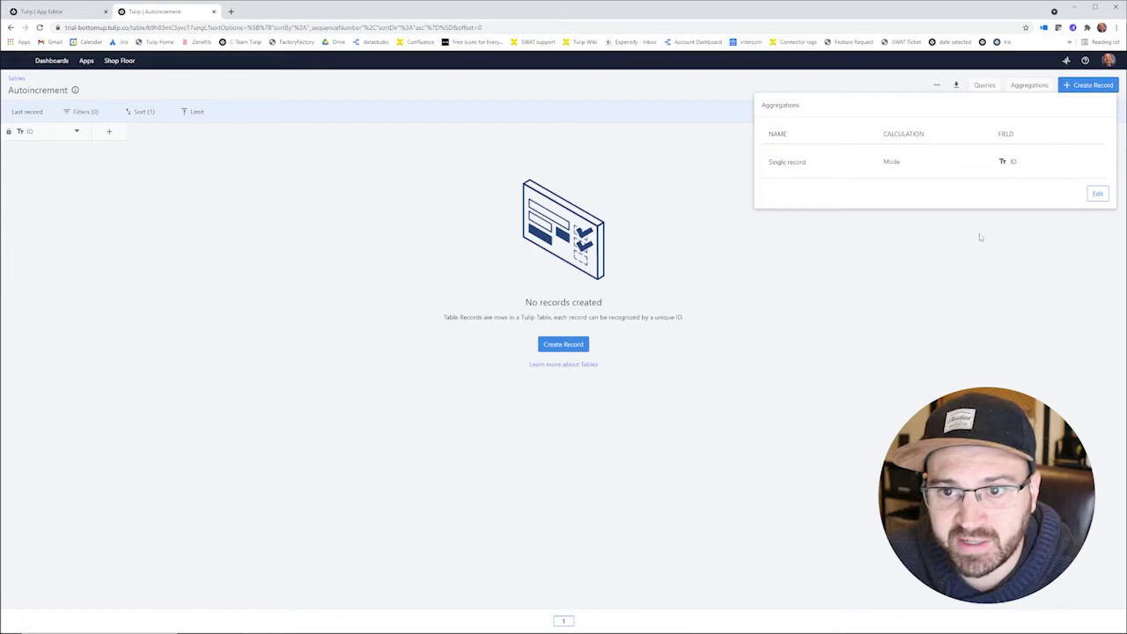
{"action": "left_click", "coordinate": [942, 209]}
- Return to the Autoincrement app in the App Editor and add the table's Last record query under the name "Last record"
{"action": "left_click", "coordinate": [42, 12]}
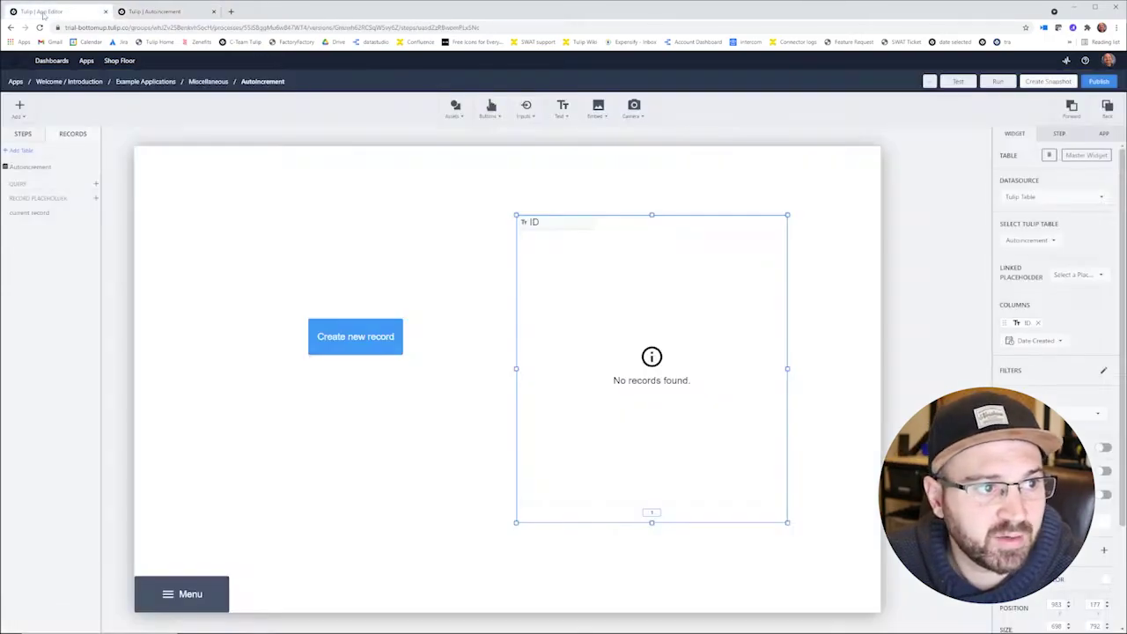
{"action": "left_click", "coordinate": [95, 183]}
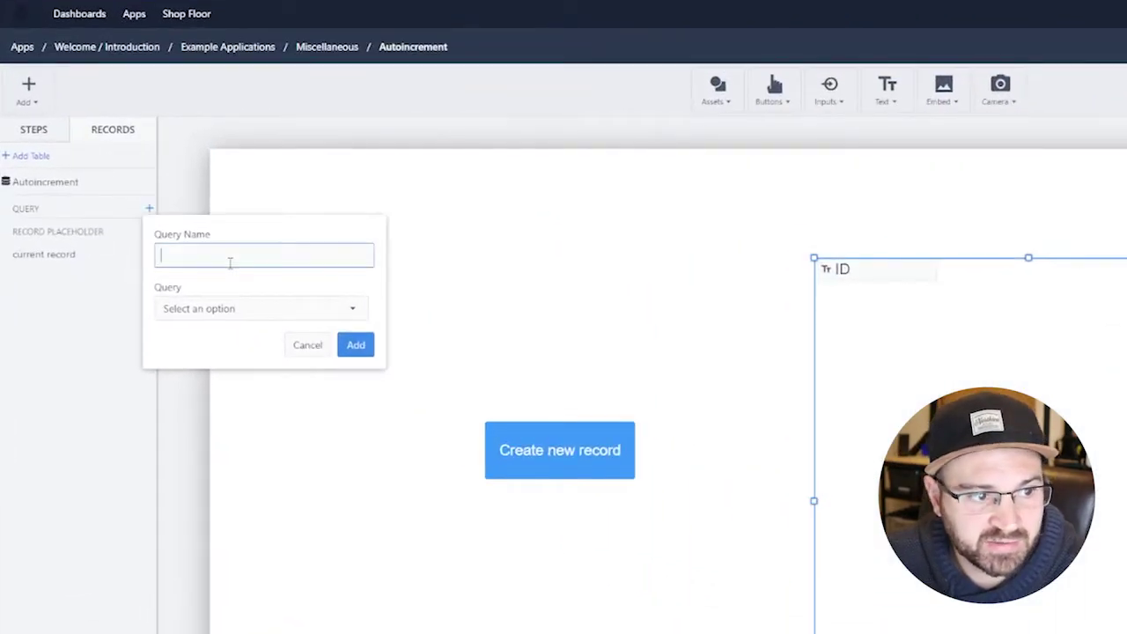
{"action": "left_click", "coordinate": [244, 308]}
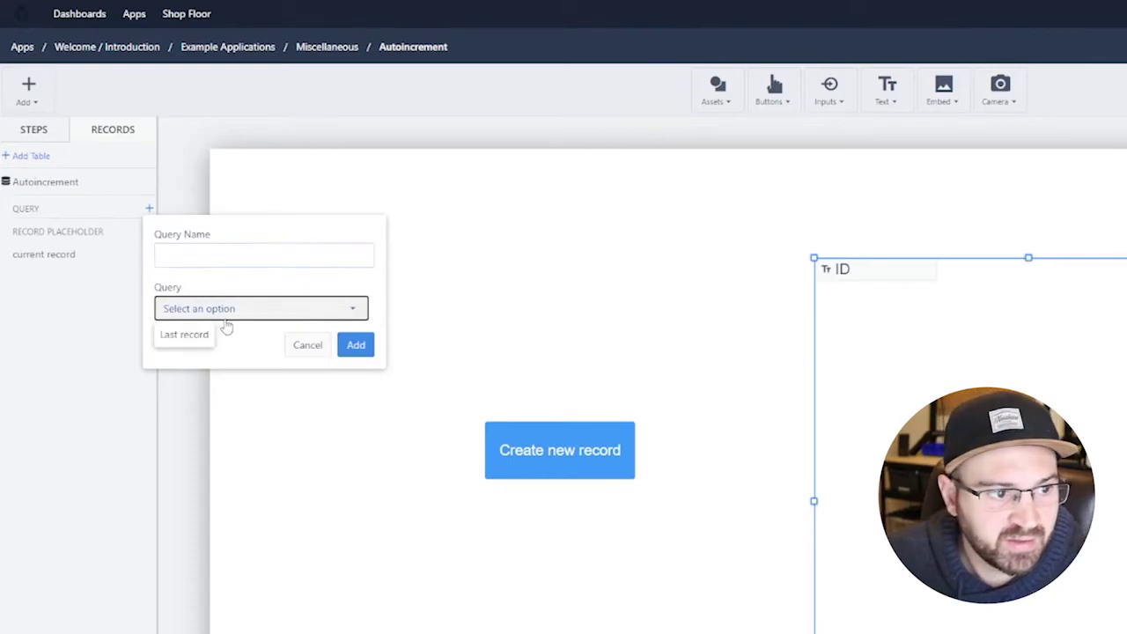
{"action": "left_click", "coordinate": [180, 333]}
{"action": "left_click", "coordinate": [217, 264]}
{"action": "type", "text": "Last record"}
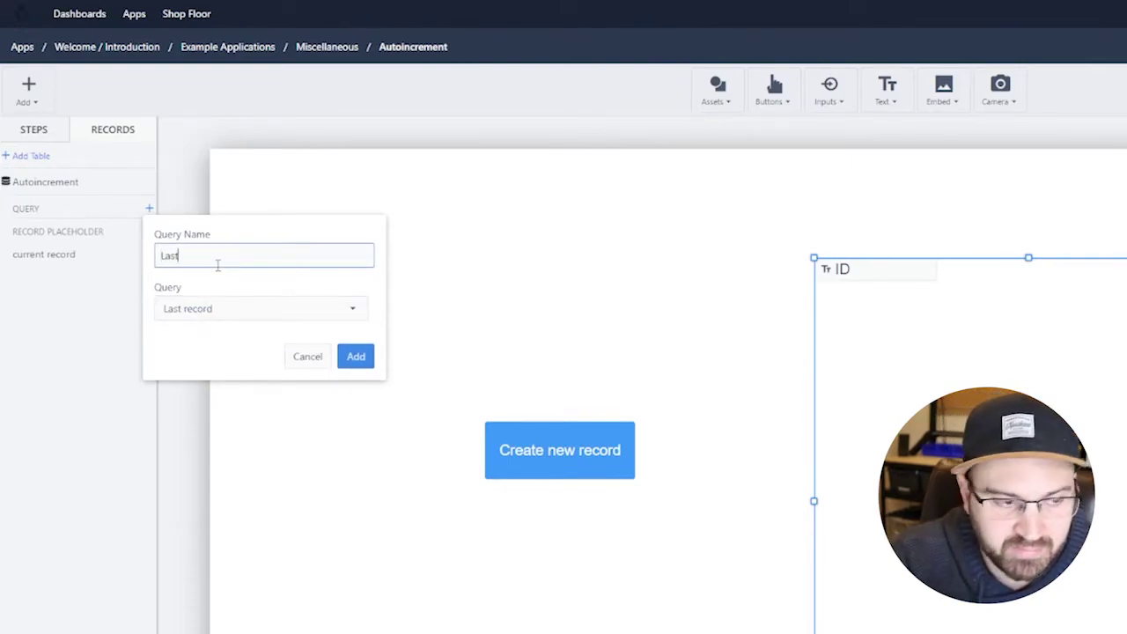
{"action": "left_click", "coordinate": [355, 355]}
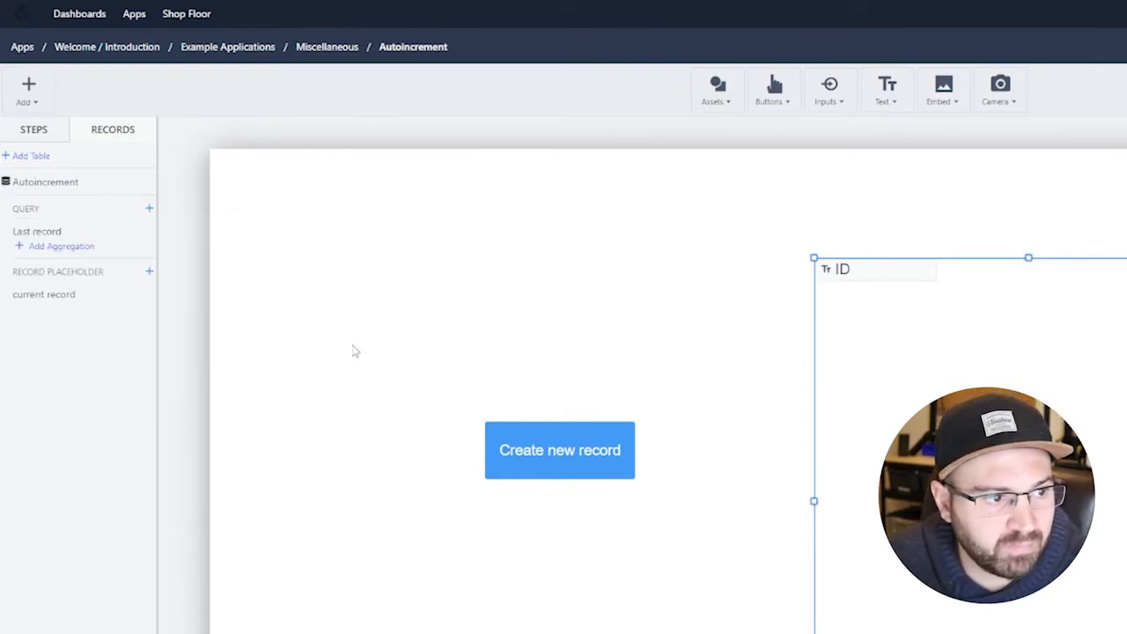
- Add an aggregation named "Single Record" to the app's Last record query, using the table's Single record aggregation
{"action": "left_click", "coordinate": [93, 248]}
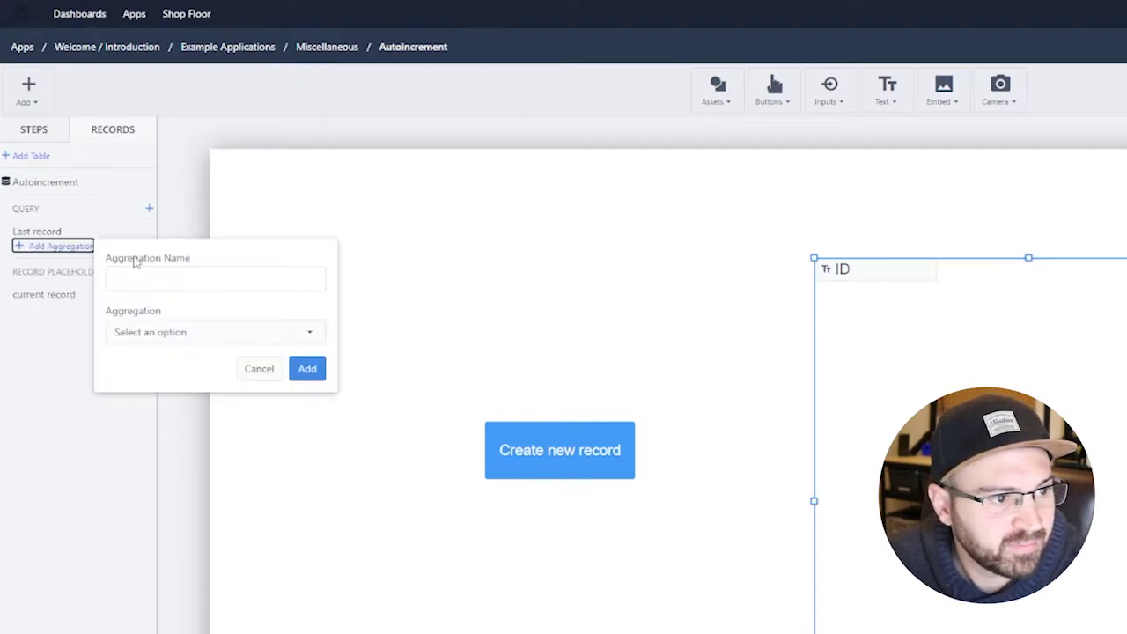
{"action": "left_click", "coordinate": [163, 273]}
{"action": "type", "text": "Sin"}
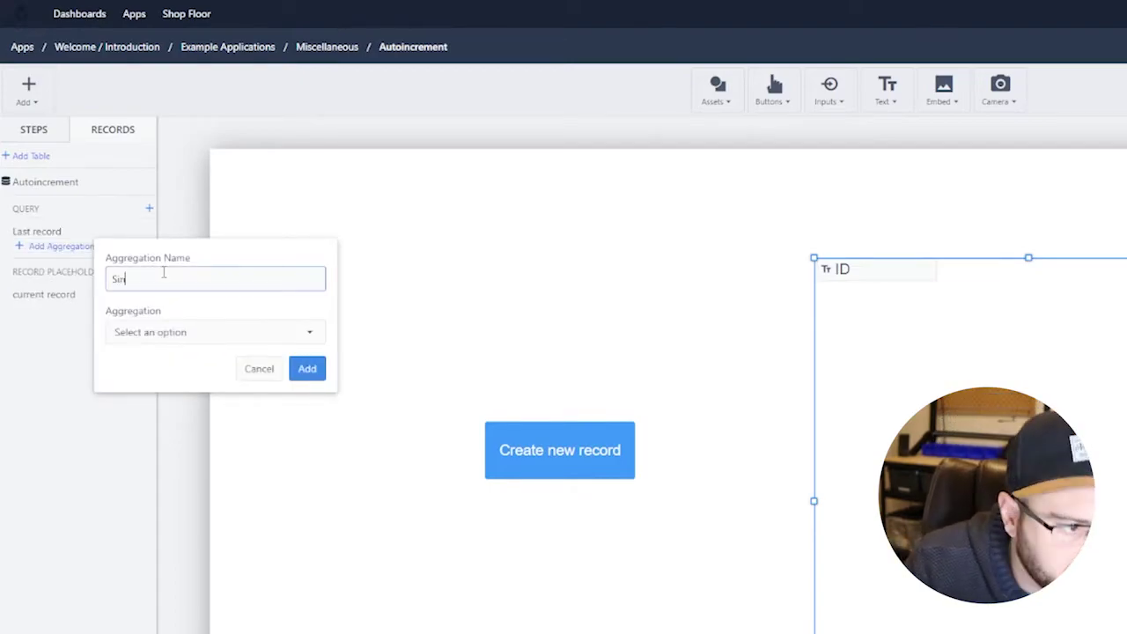
{"action": "type", "text": "gle Rec"}
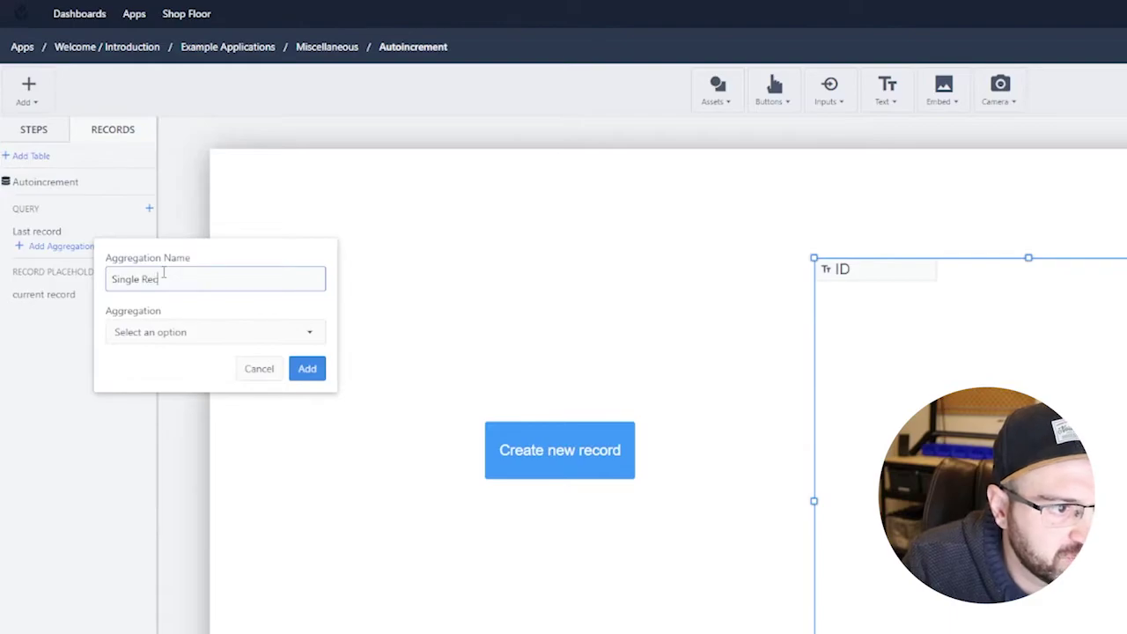
{"action": "type", "text": "ord"}
{"action": "left_click", "coordinate": [188, 334]}
{"action": "left_click", "coordinate": [168, 359]}
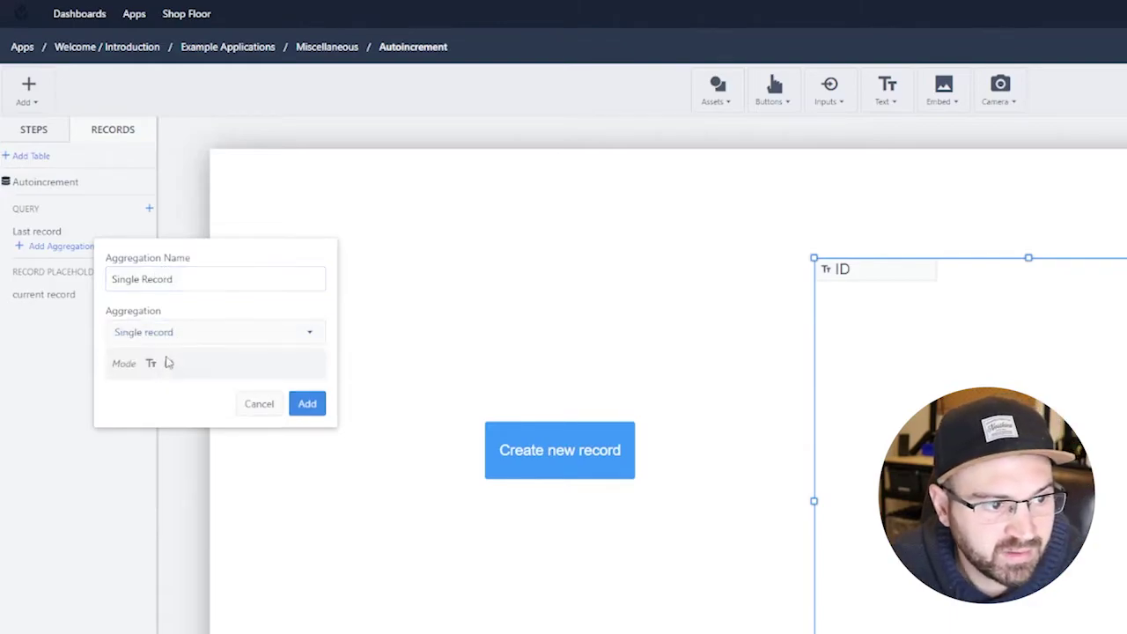
{"action": "left_click", "coordinate": [306, 403]}
- Add a trigger to the Create new record button and name it "create new record"
{"action": "left_click", "coordinate": [564, 453]}
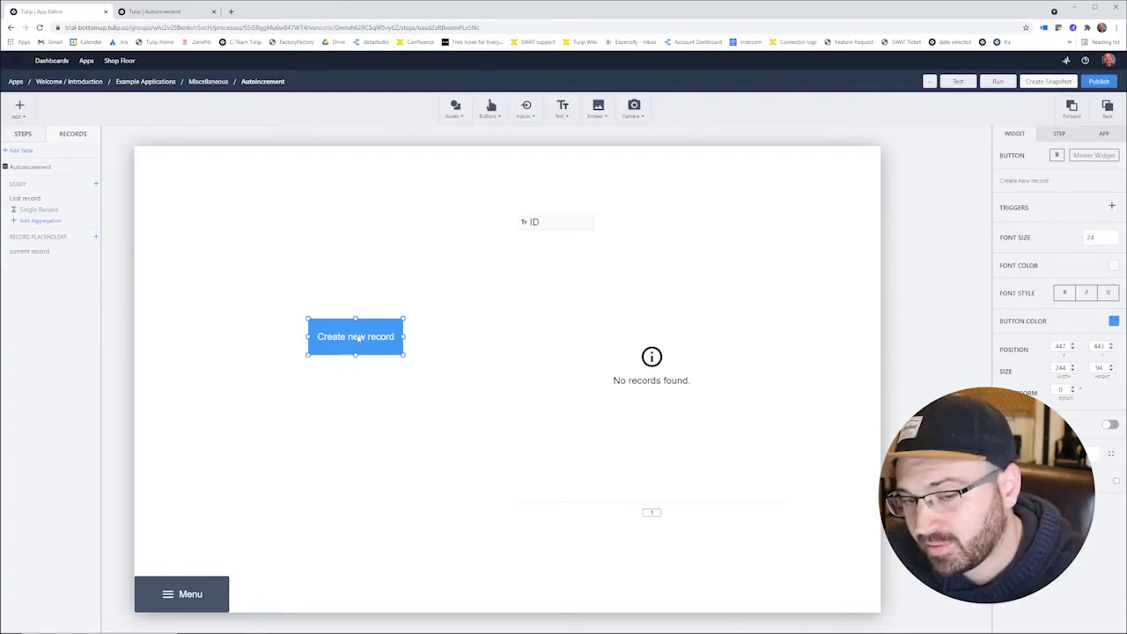
{"action": "left_click", "coordinate": [1111, 205]}
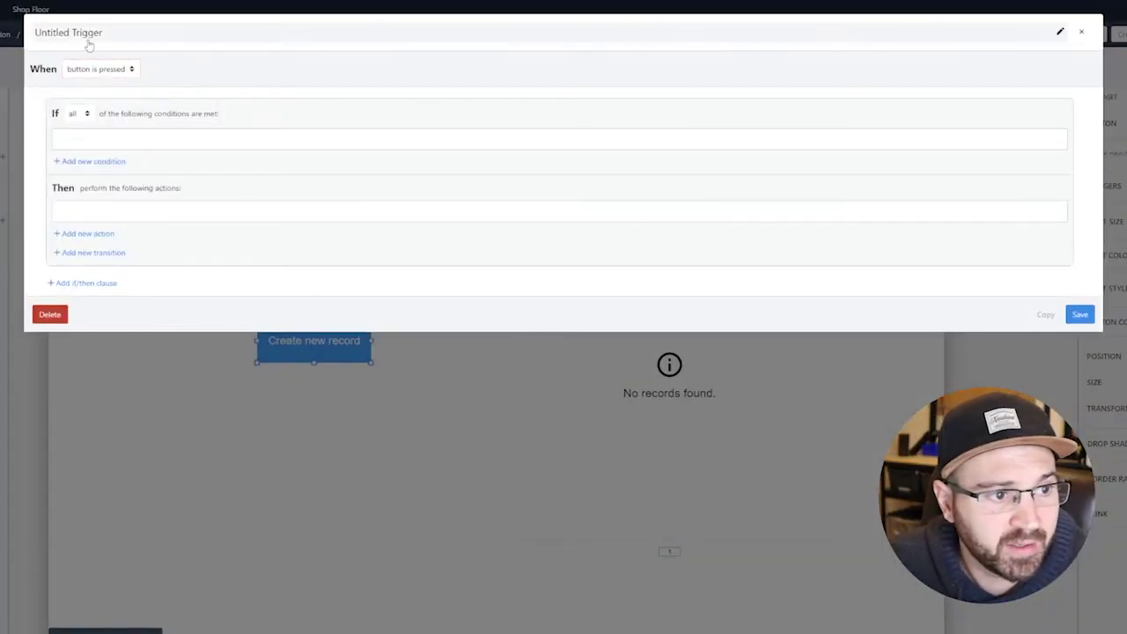
{"action": "left_click", "coordinate": [65, 34]}
{"action": "key", "text": "BackSpace"}
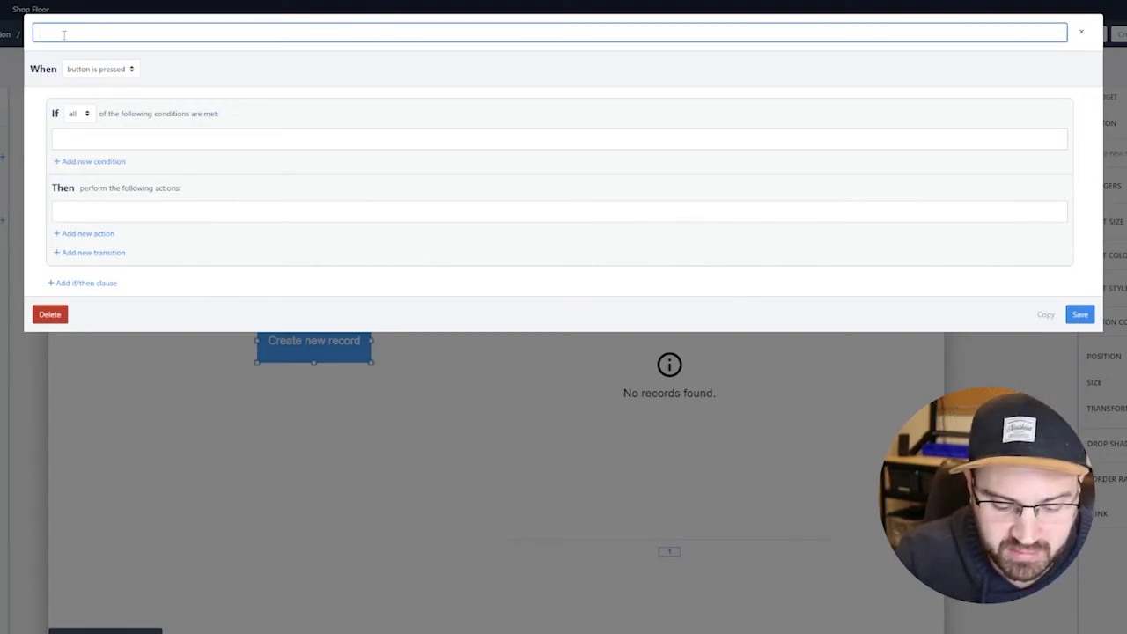
{"action": "type", "text": "create new record"}
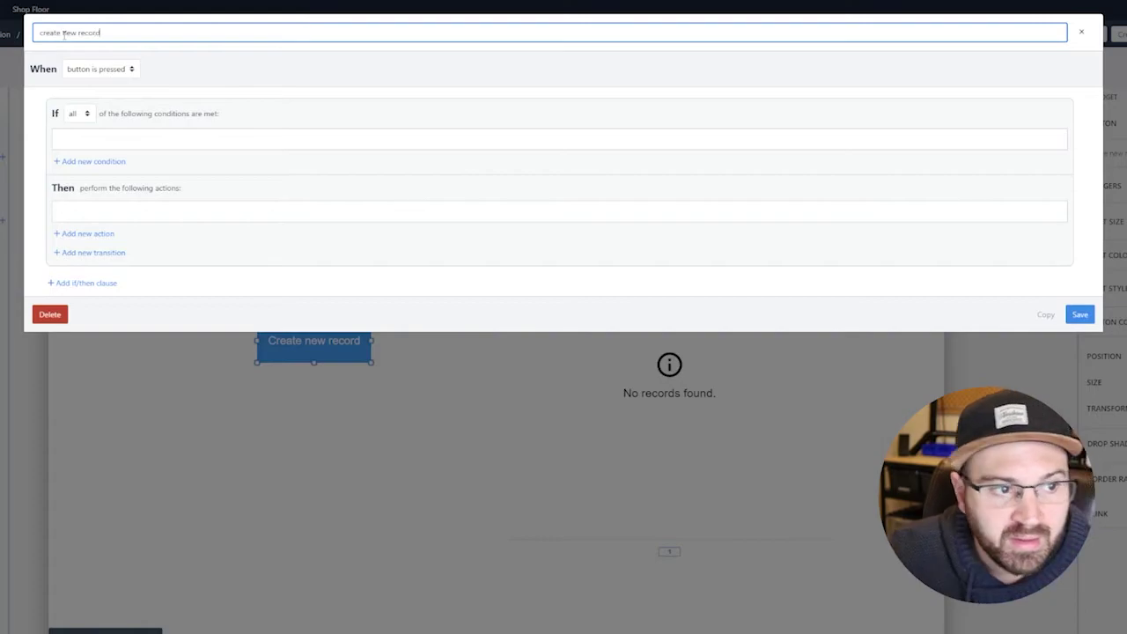
- Add a Table Records action that creates or loads a record, with its ID supplied by an expression
{"action": "left_click", "coordinate": [112, 233]}
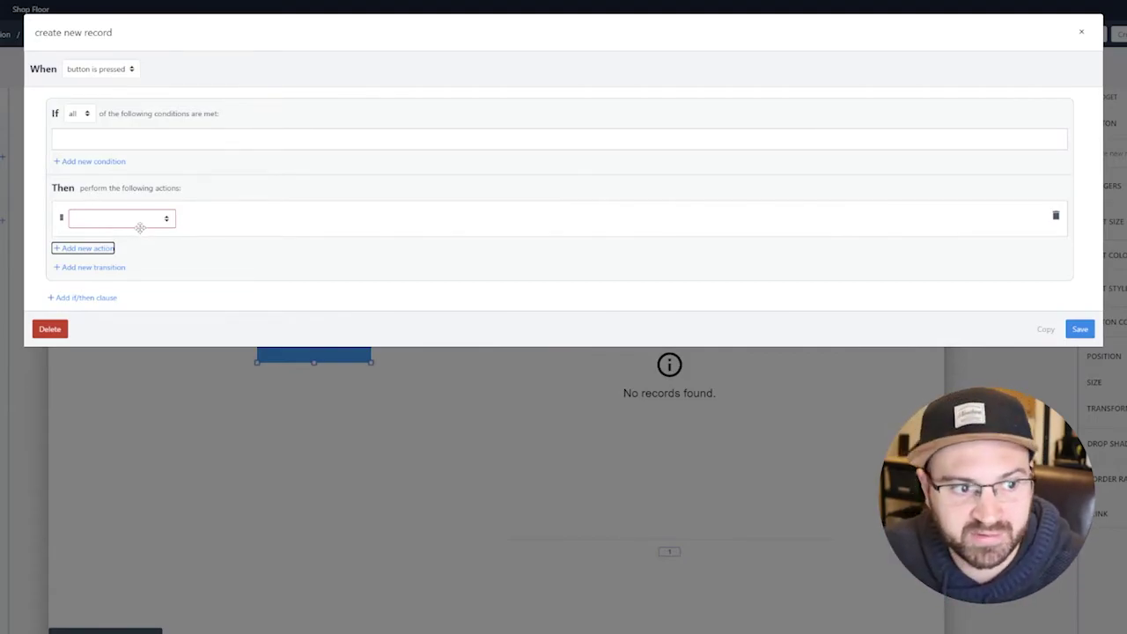
{"action": "left_click", "coordinate": [141, 225]}
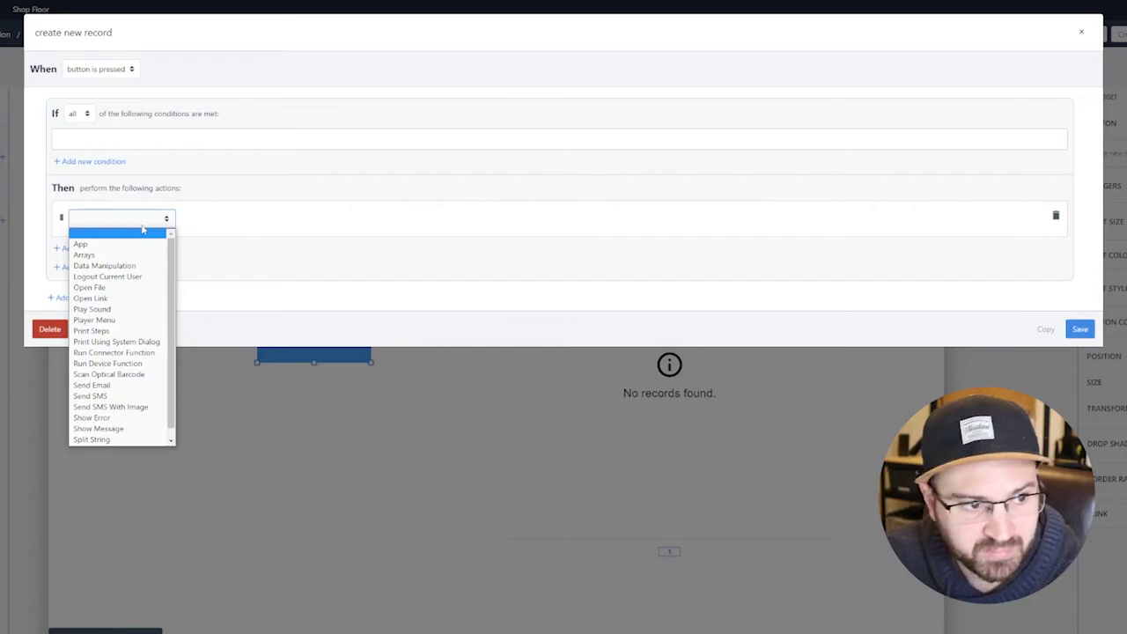
{"action": "key", "text": "t"}
{"action": "key", "text": "Return"}
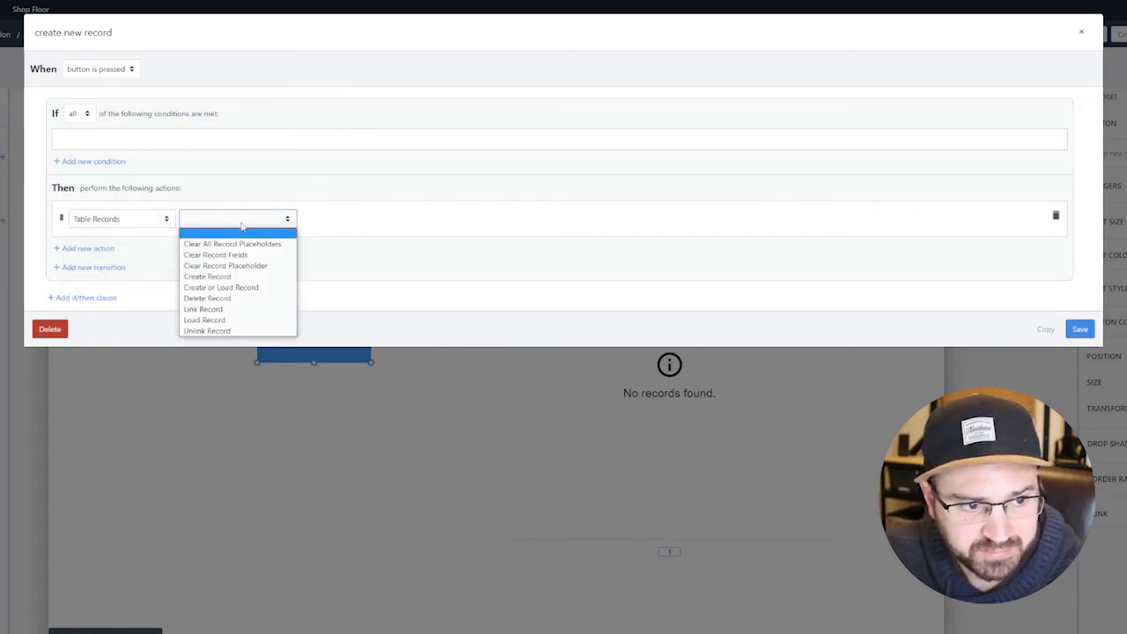
{"action": "left_click", "coordinate": [252, 288]}
{"action": "left_click", "coordinate": [382, 220]}
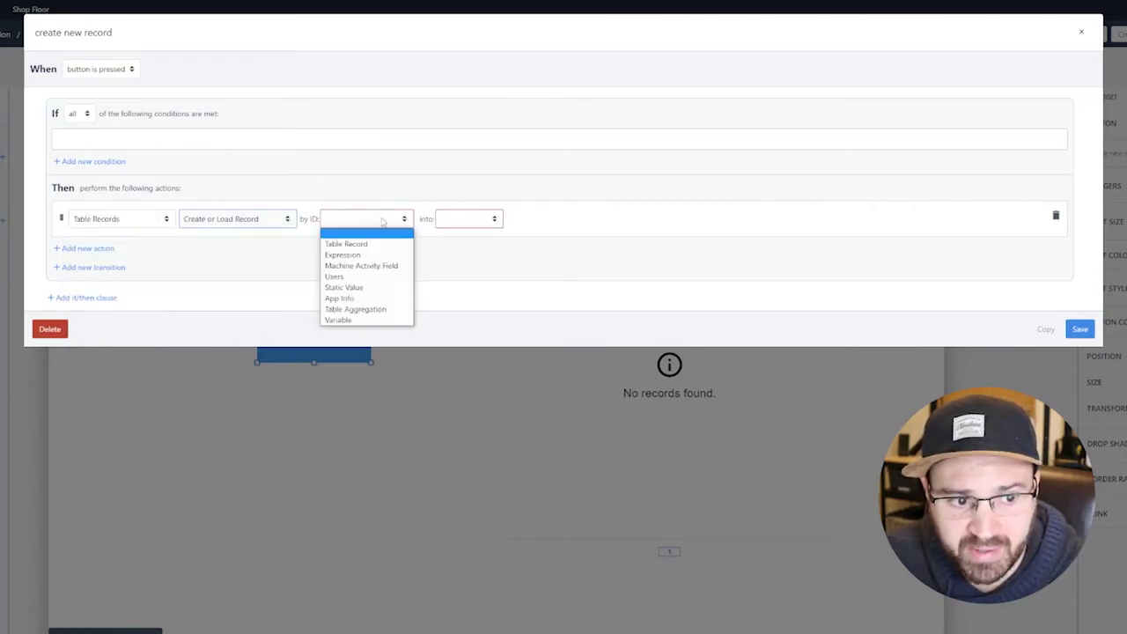
{"action": "left_click", "coordinate": [342, 255]}
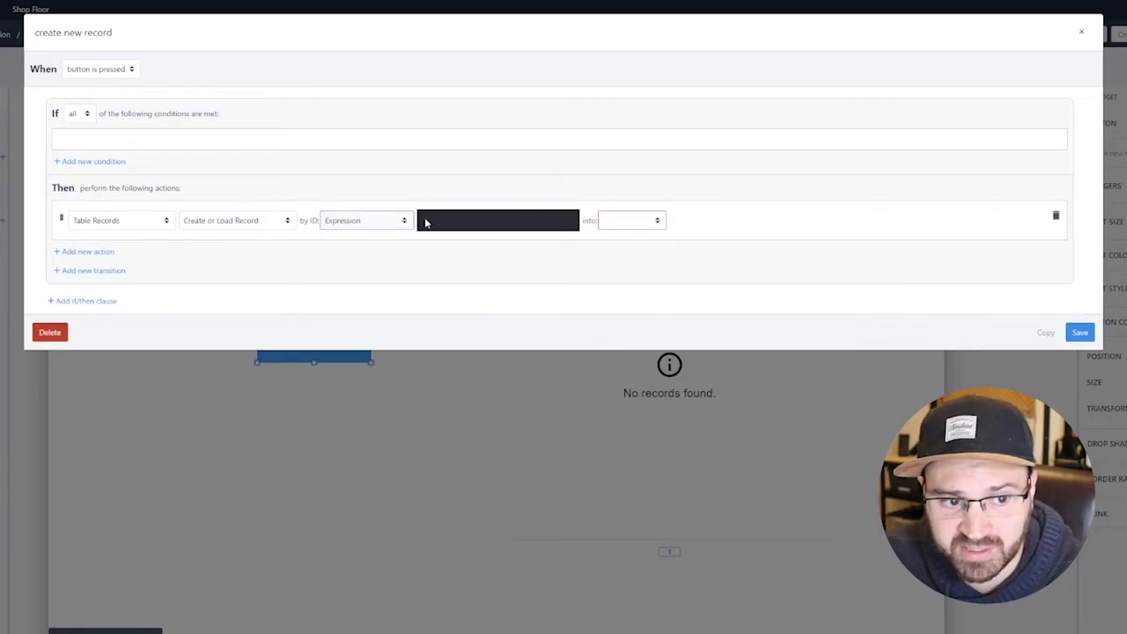
{"action": "left_click", "coordinate": [472, 218]}
{"action": "type", "text": "@tabl"}
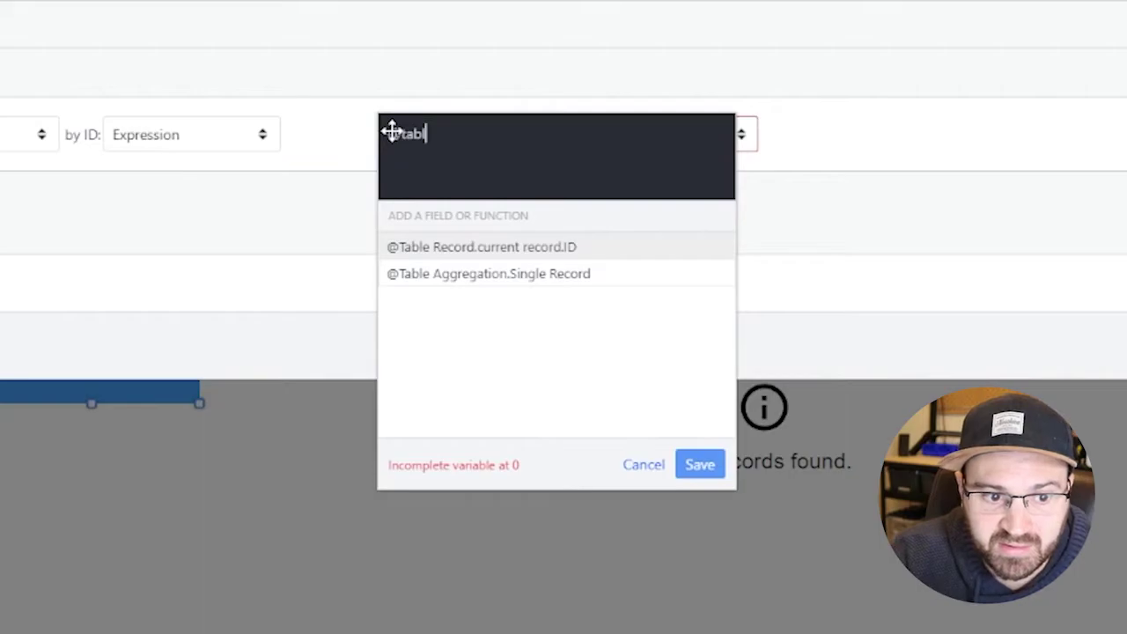
{"action": "key", "text": "Down"}
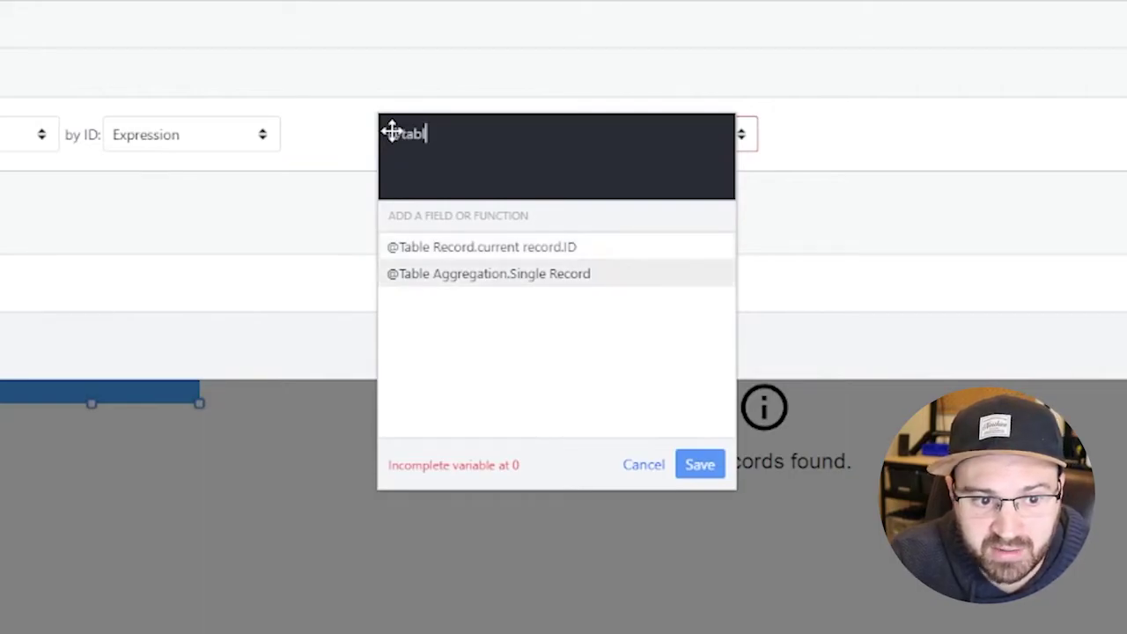
{"action": "key", "text": "Return"}
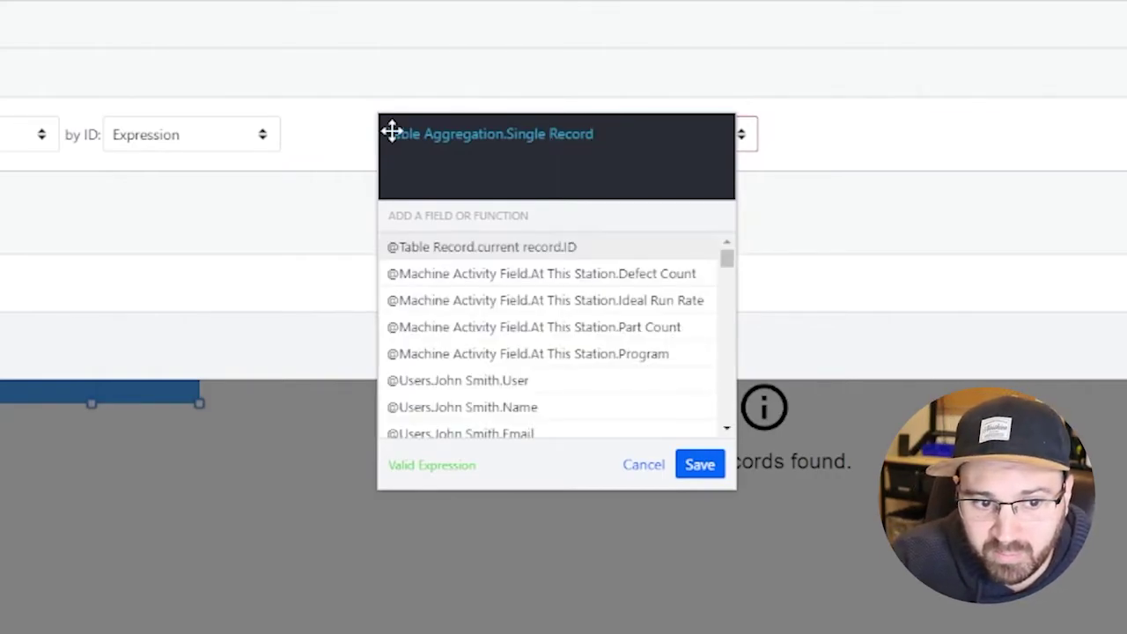
{"action": "type", "text": "LINK("}
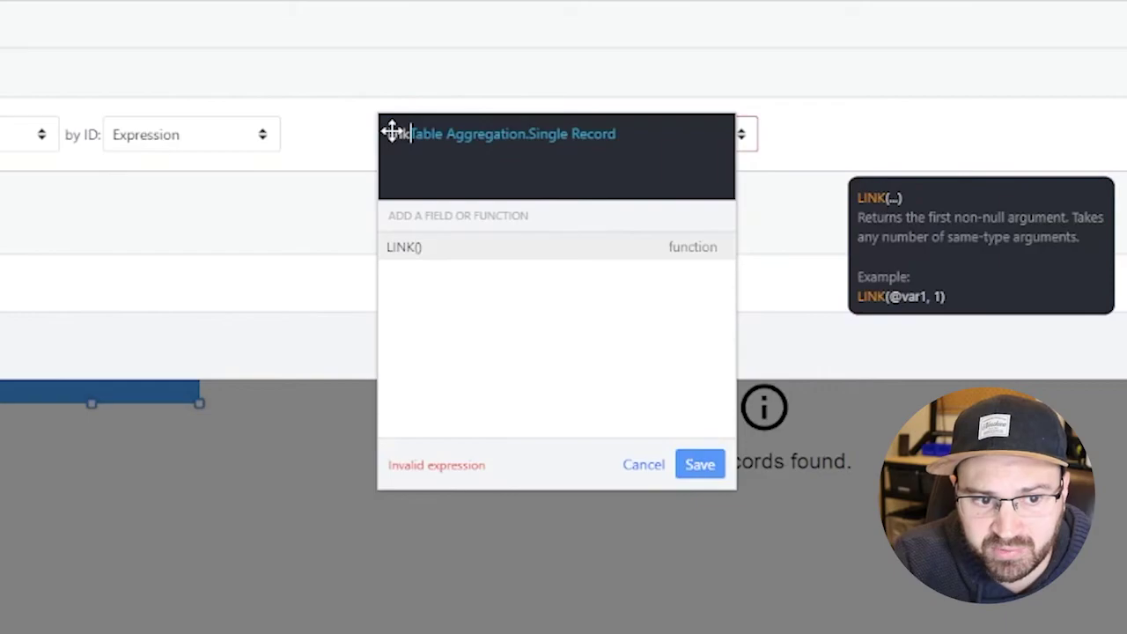
{"action": "key", "text": "End"}
{"action": "type", "text": ","}
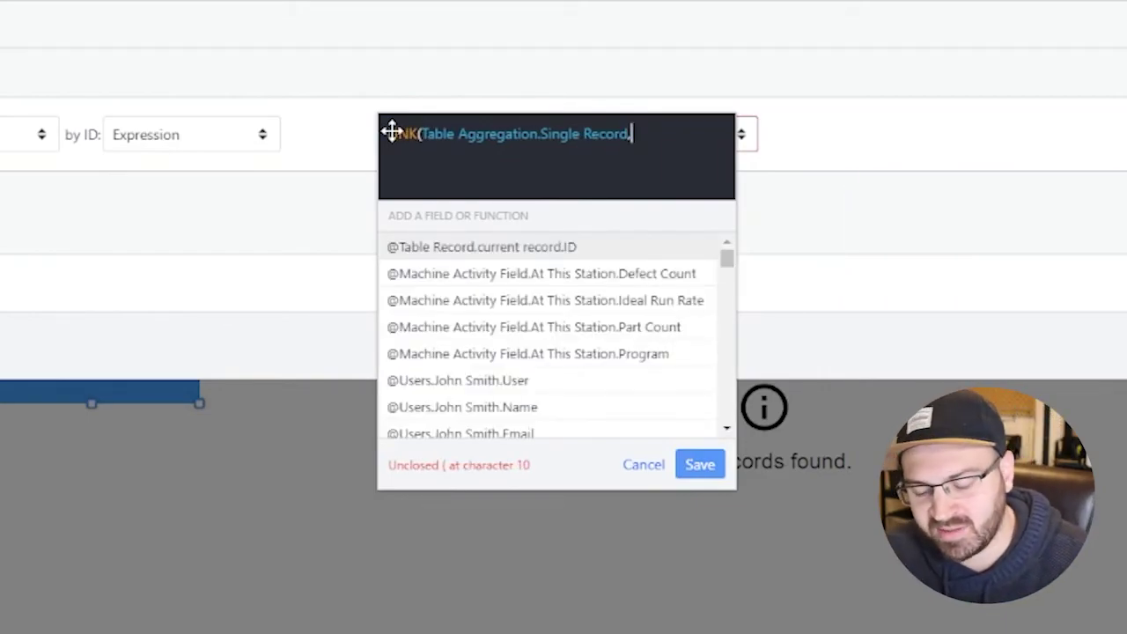
{"action": "type", "text": "'0')"}
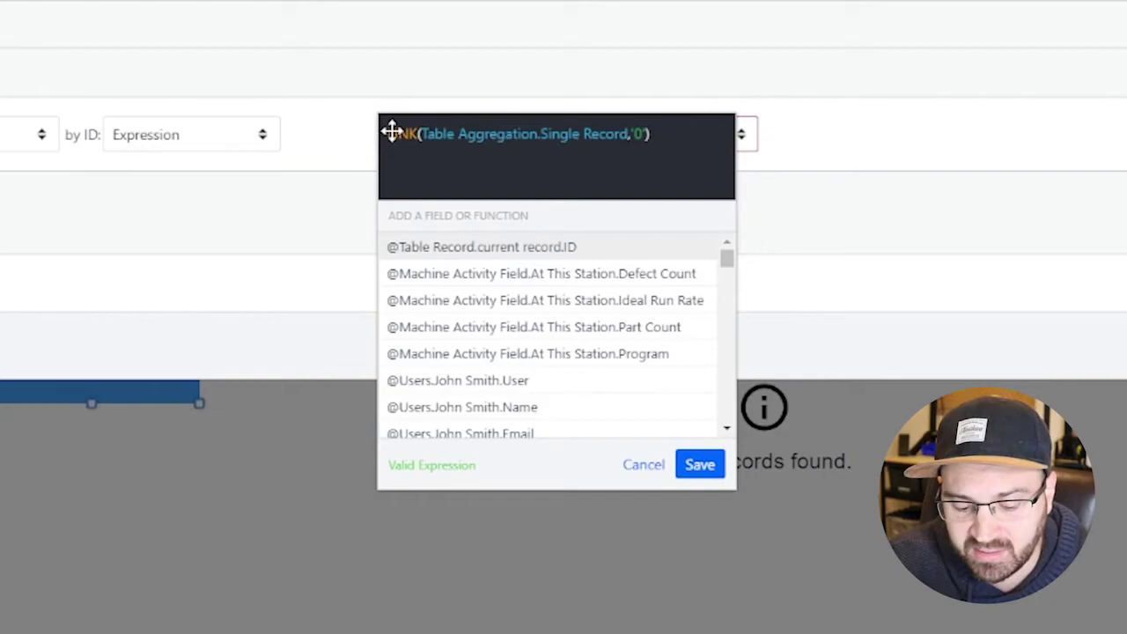
- Wrap the record ID's LINK expression in TEXTTONUMBER() and add +1 after it to increment the last ID
{"action": "left_click", "coordinate": [392, 132]}
{"action": "type", "text": "textlink"}
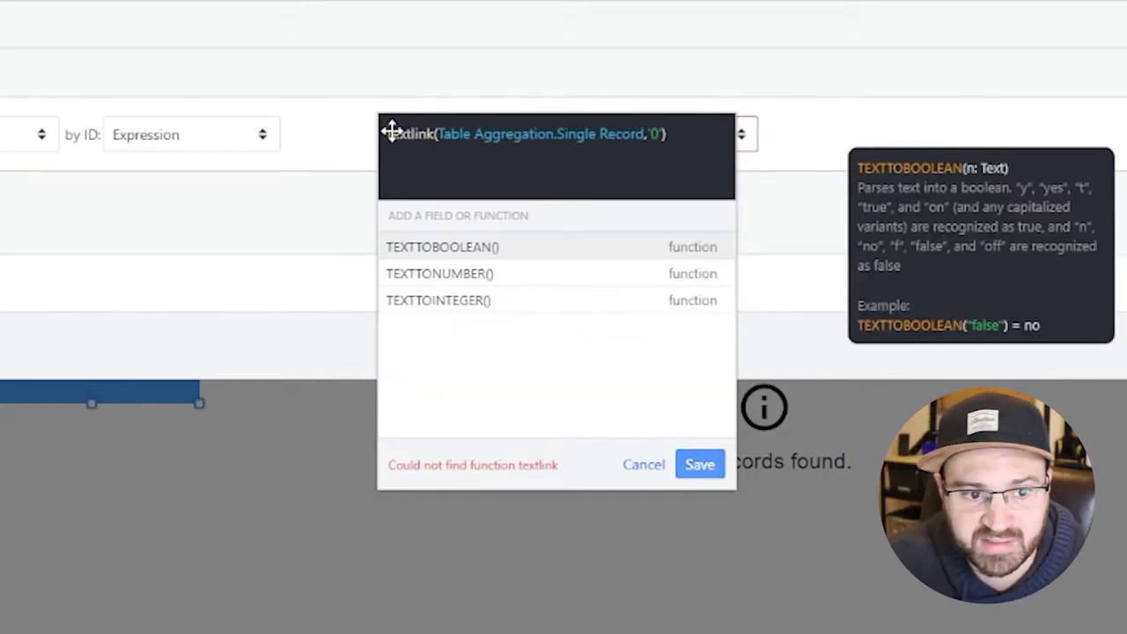
{"action": "key", "text": "Down"}
{"action": "key", "text": "Return"}
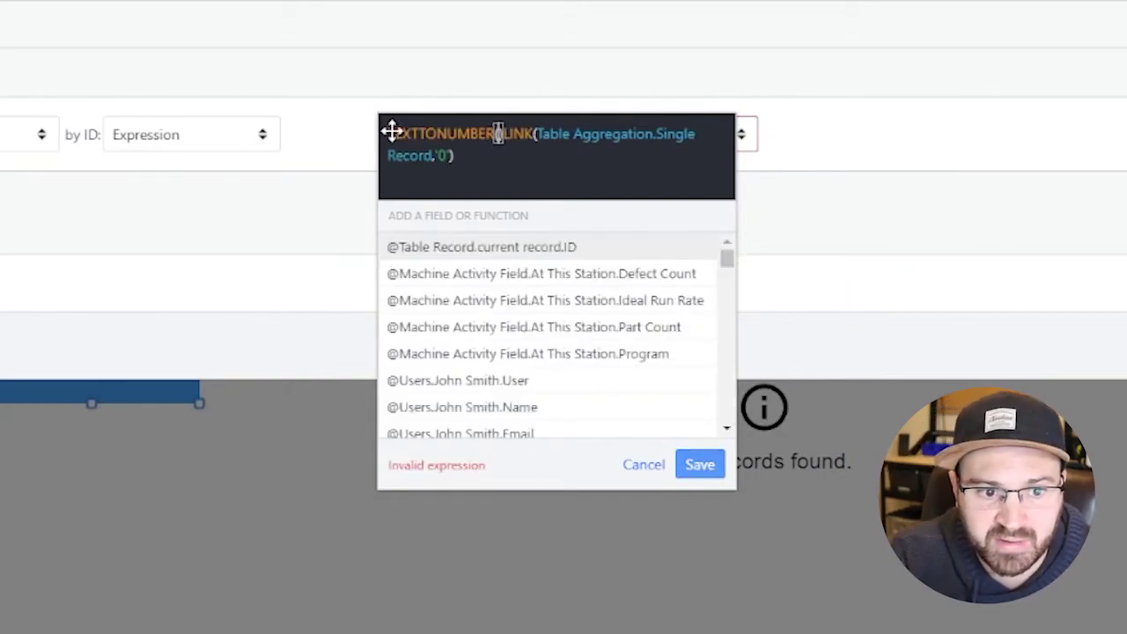
{"action": "key", "text": "Delete"}
{"action": "key", "text": "End"}
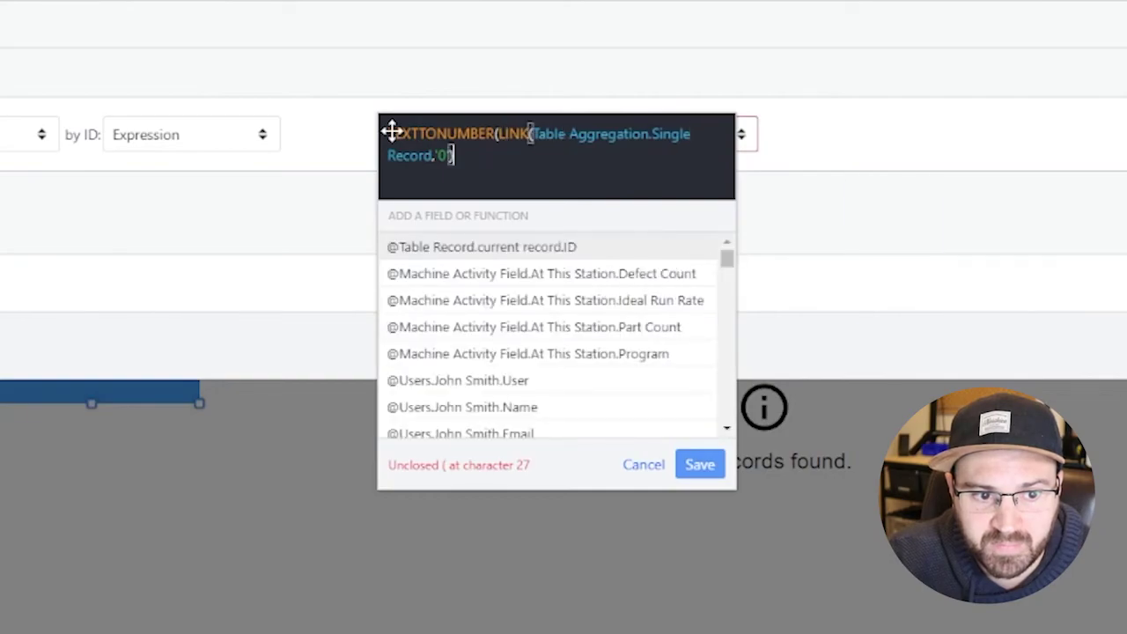
{"action": "type", "text": ")+1"}
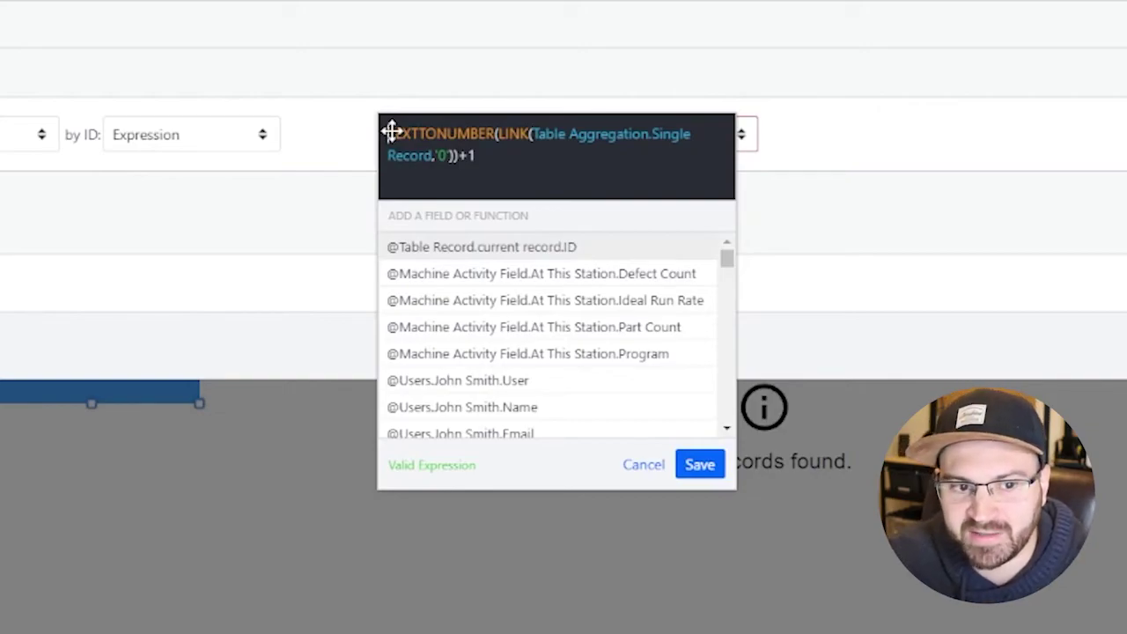
- Enclose the whole incremented ID expression in parentheses, append +'' to convert it to text, and save the expression
{"action": "type", "text": "("}
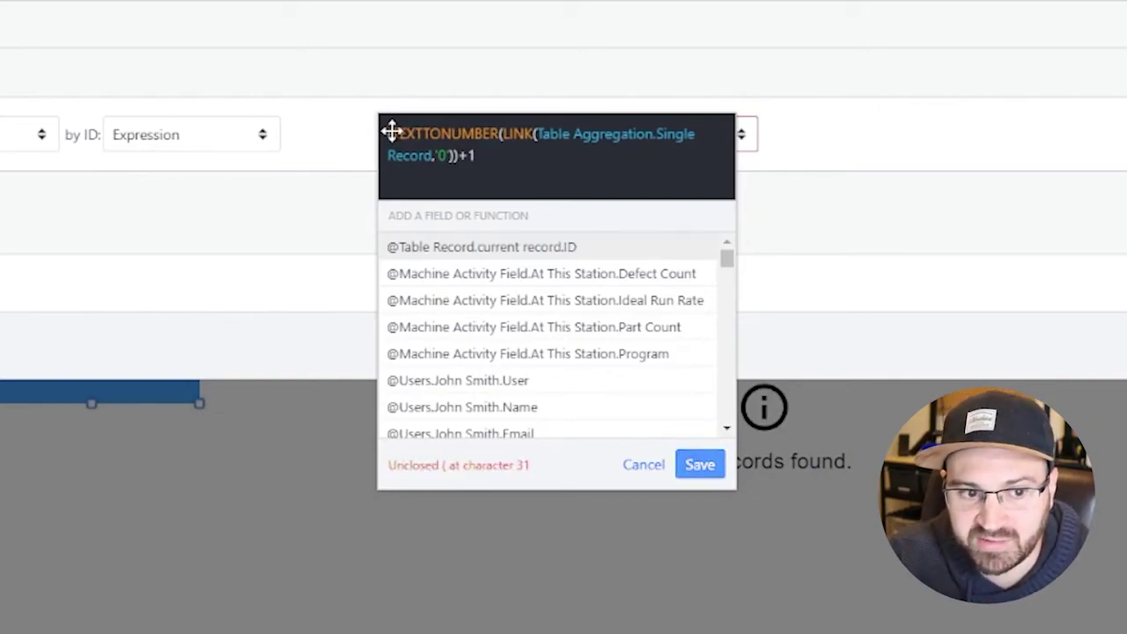
{"action": "type", "text": ")+''"}
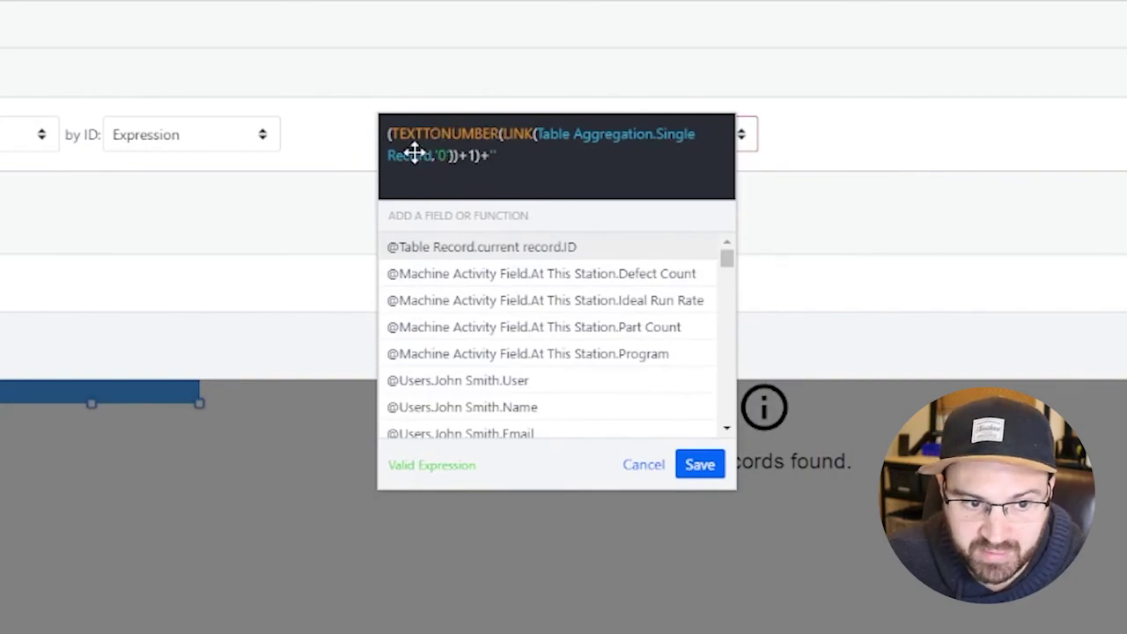
{"action": "left_click", "coordinate": [700, 464]}
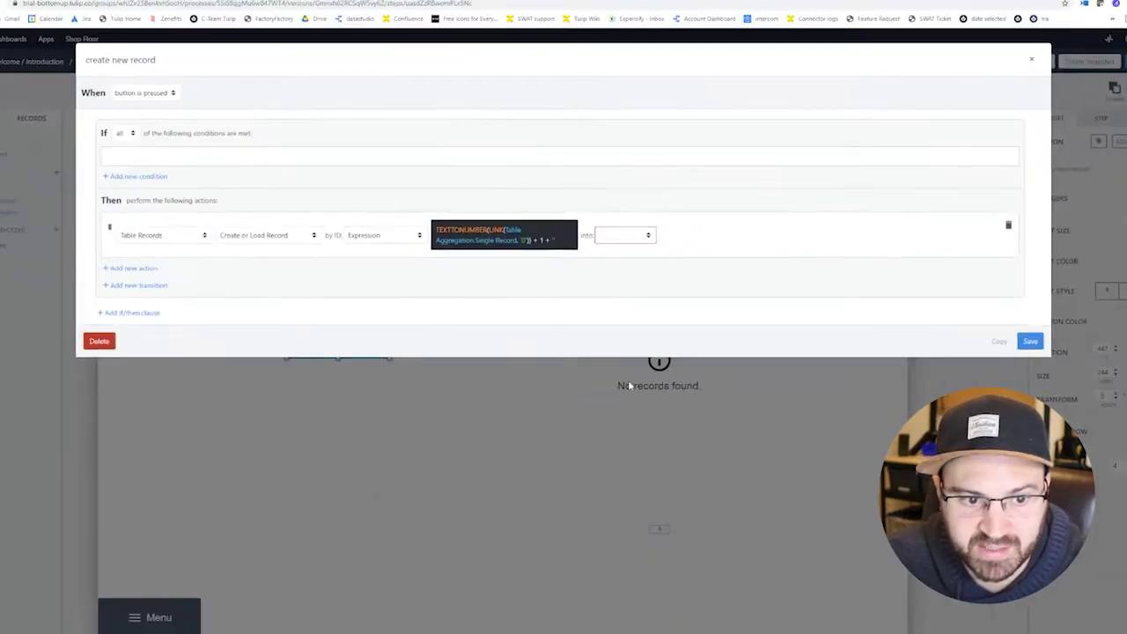
- Load the created record into the current record placeholder and save the trigger
{"action": "left_click", "coordinate": [747, 134]}
{"action": "left_click", "coordinate": [628, 262]}
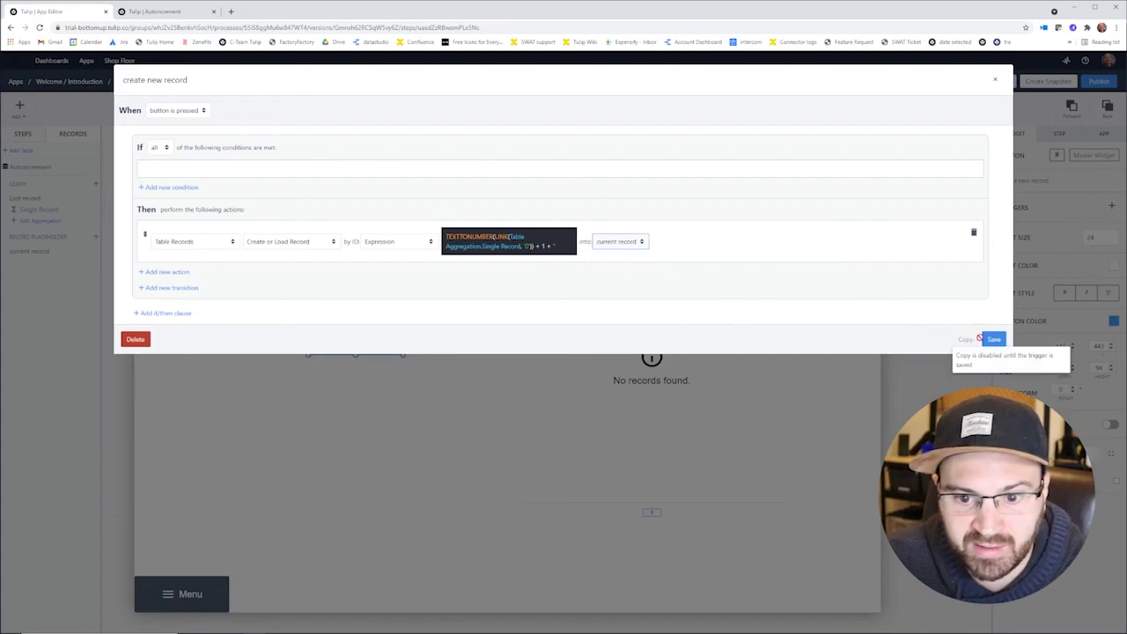
{"action": "left_click", "coordinate": [991, 339]}
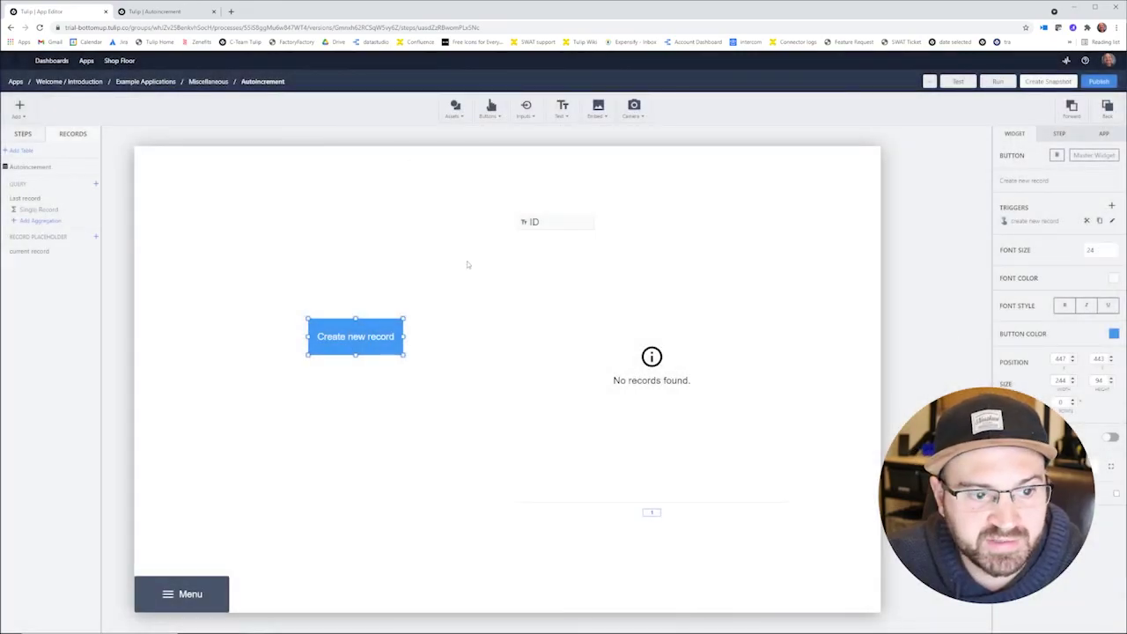
- Switch to Tulip Player and test the Create new record button by creating four records in a row
{"action": "key", "text": "alt+Tab"}
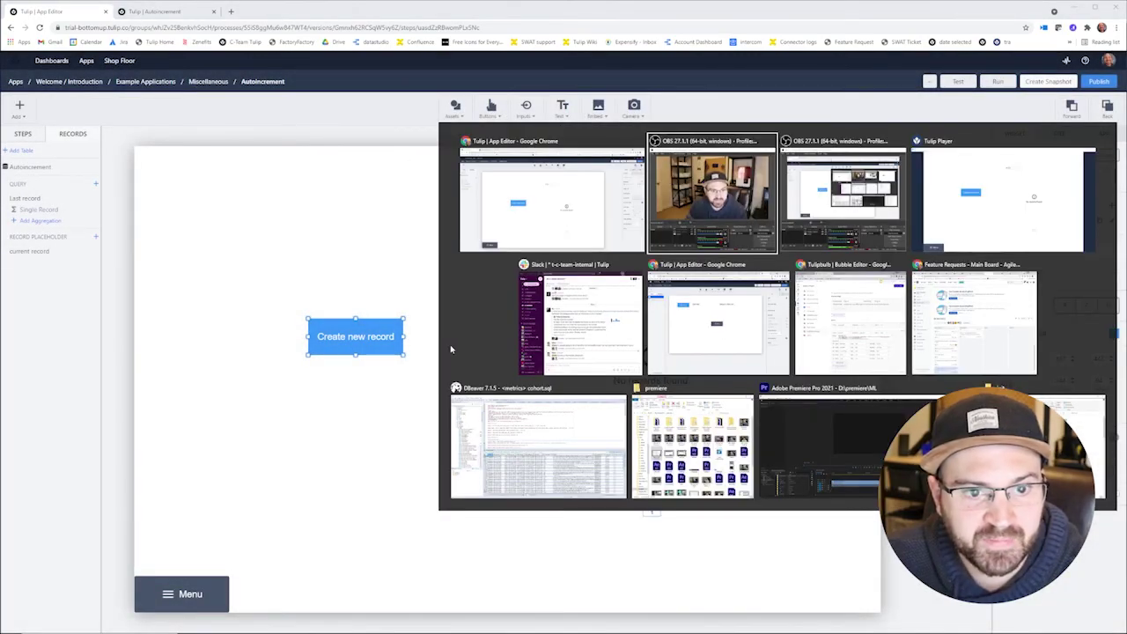
{"action": "key", "text": "alt+Tab"}
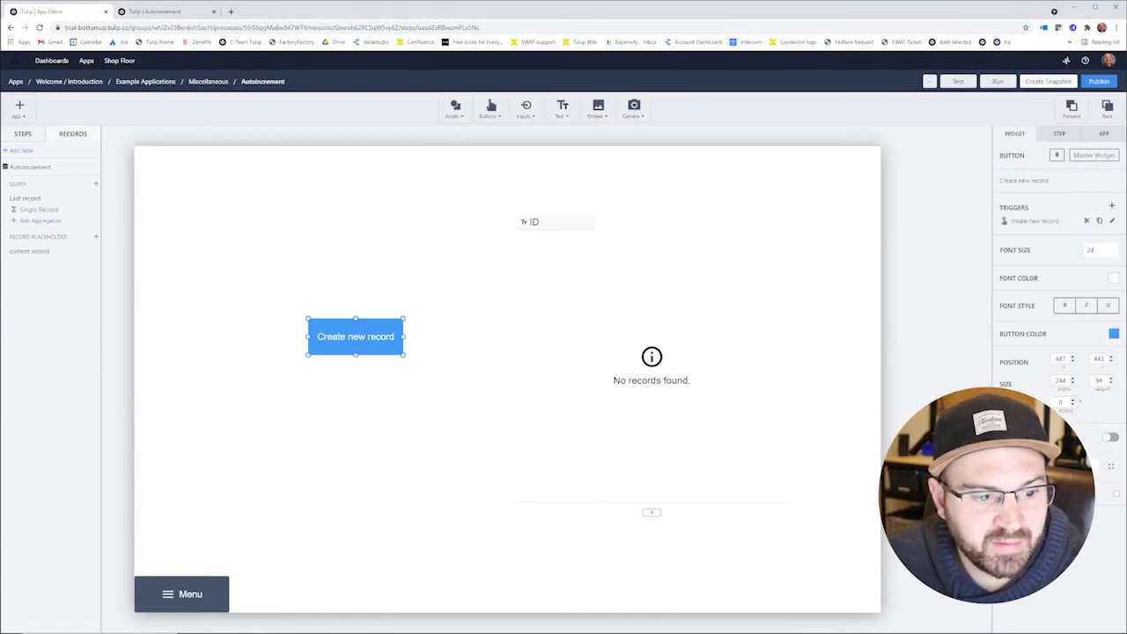
{"action": "key", "text": "alt+Tab"}
{"action": "left_click", "coordinate": [400, 276]}
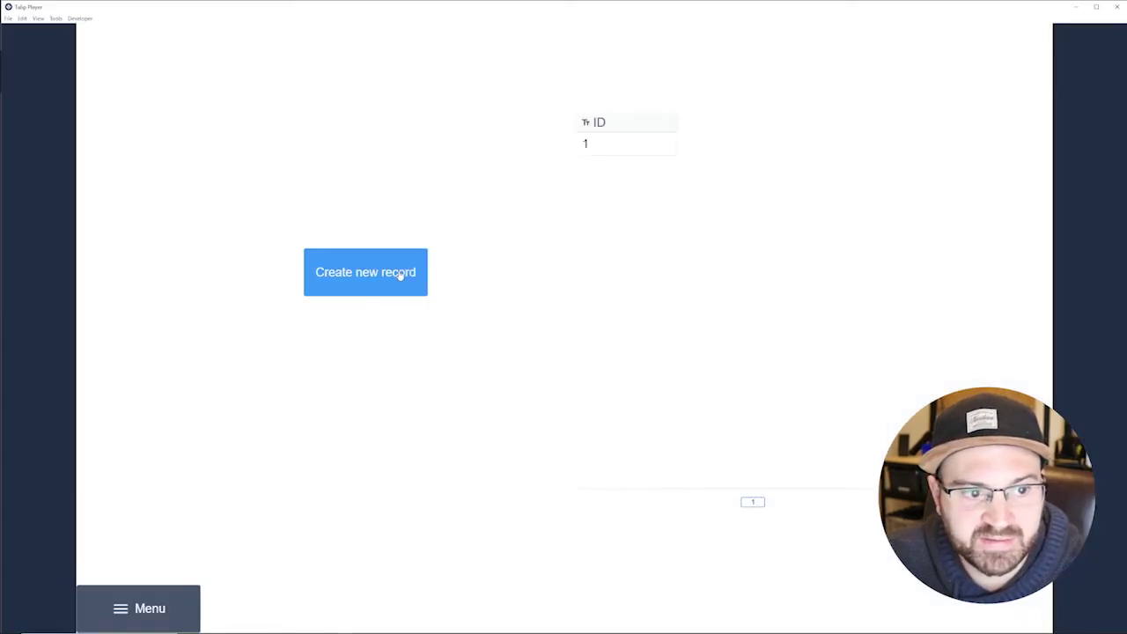
{"action": "left_click", "coordinate": [401, 274]}
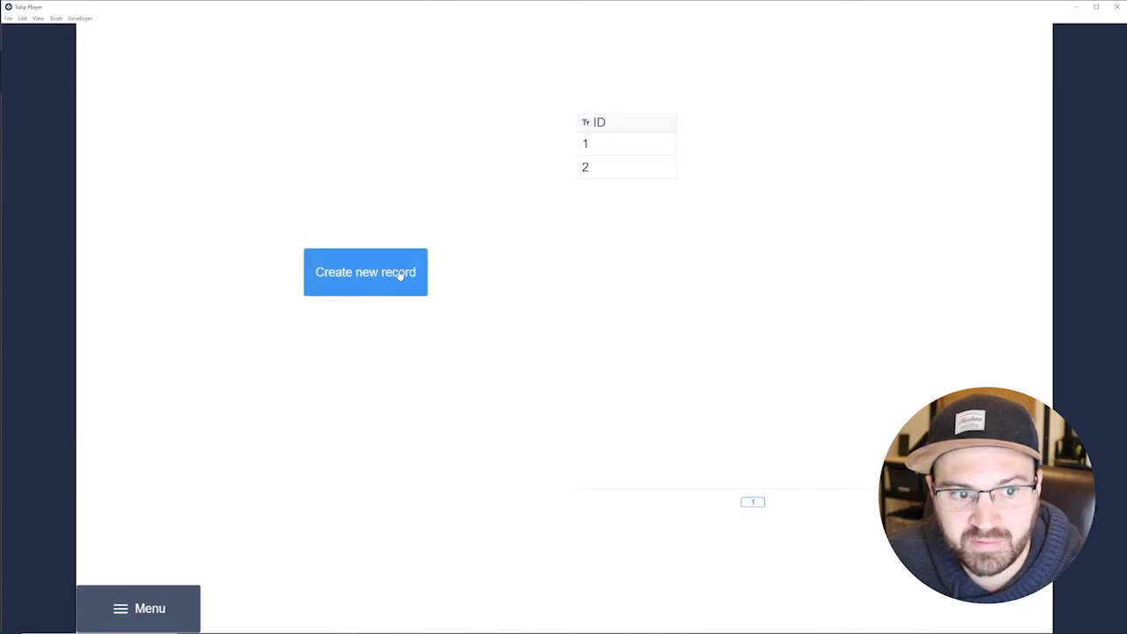
{"action": "left_click", "coordinate": [400, 274]}
{"action": "left_click", "coordinate": [399, 274]}
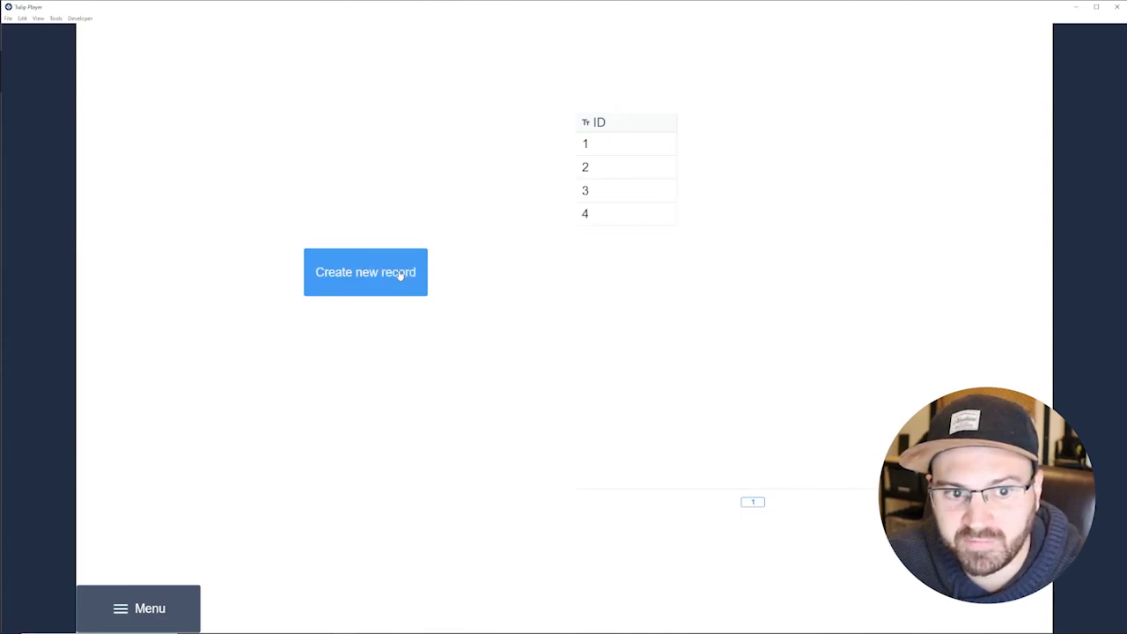